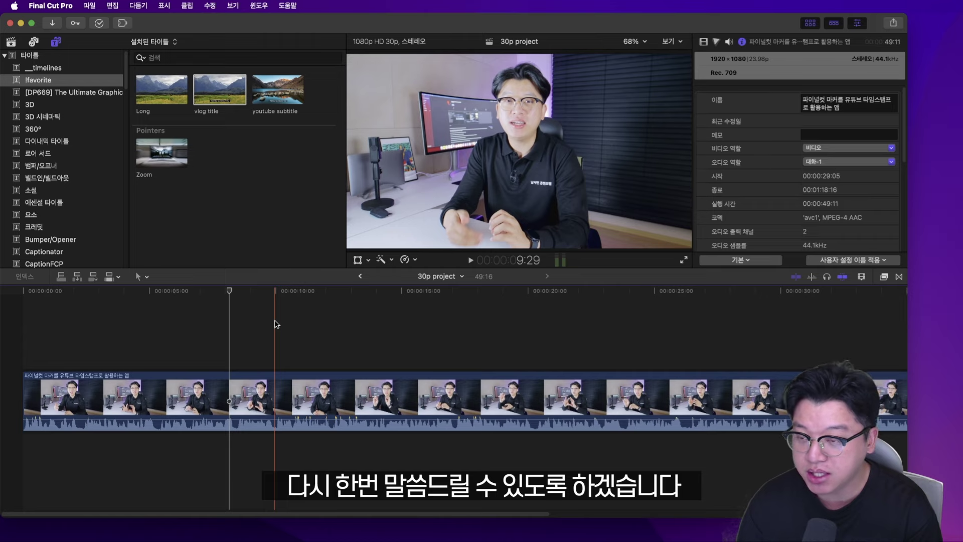
{"action": "left_click", "coordinate": [226, 325]}
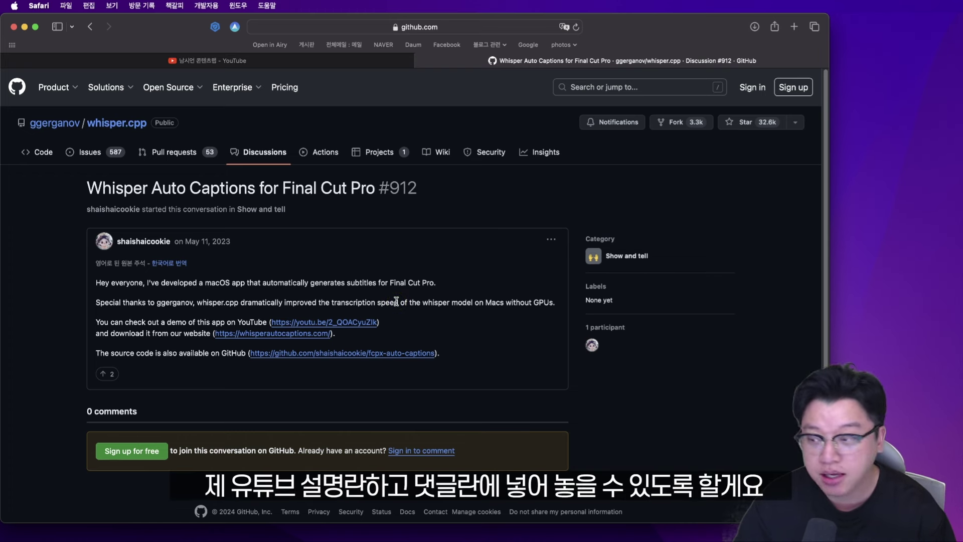
Open the fcpx-auto-captions source code repository linked in the Whisper Auto Captions discussion on GitHub.
{"action": "left_click_drag", "start_coordinate": [423, 286], "coordinate": [468, 333]}
{"action": "left_click", "coordinate": [477, 326]}
{"action": "scroll", "coordinate": [480, 331], "scroll_direction": "down", "scroll_amount": 1}
{"action": "scroll", "coordinate": [479, 331], "scroll_direction": "up", "scroll_amount": 1}
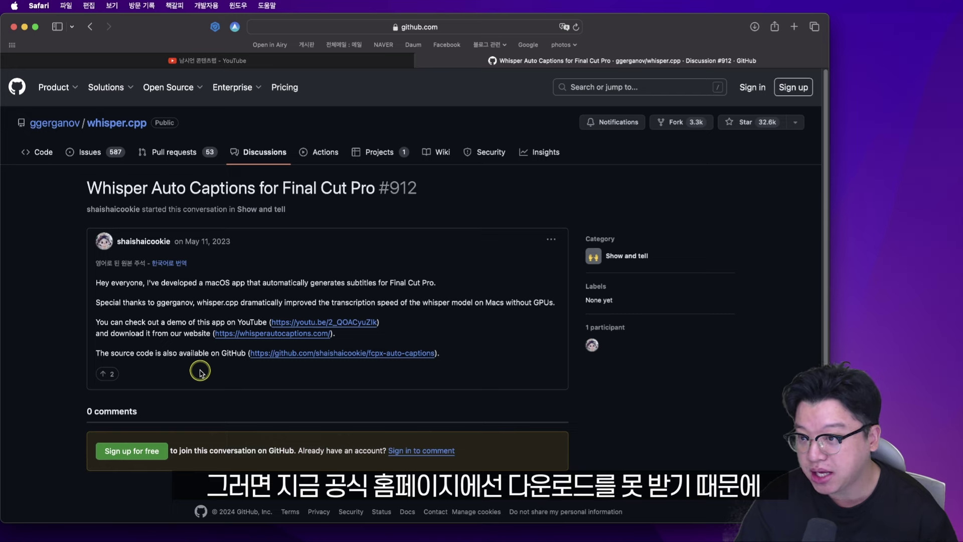
{"action": "scroll", "coordinate": [200, 372], "scroll_direction": "down", "scroll_amount": 1}
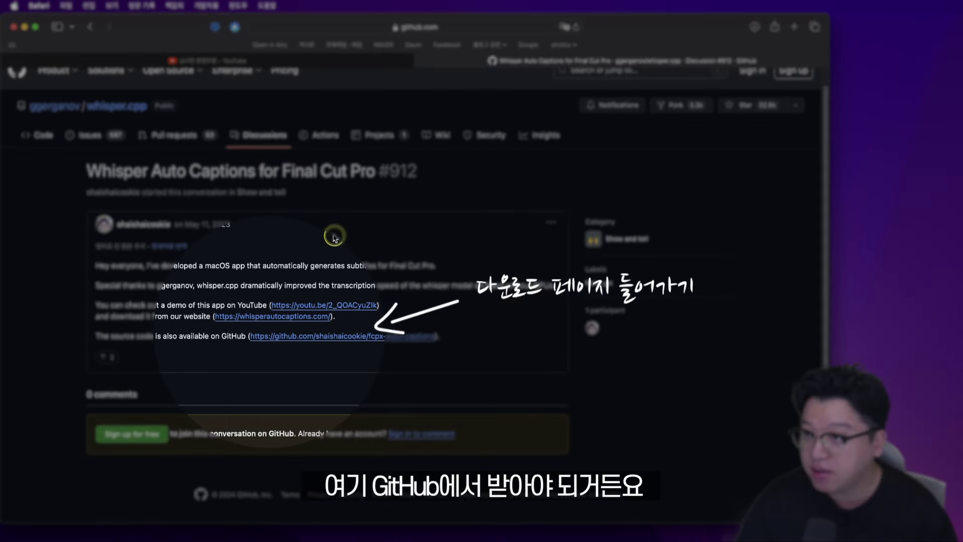
{"action": "left_click", "coordinate": [401, 335]}
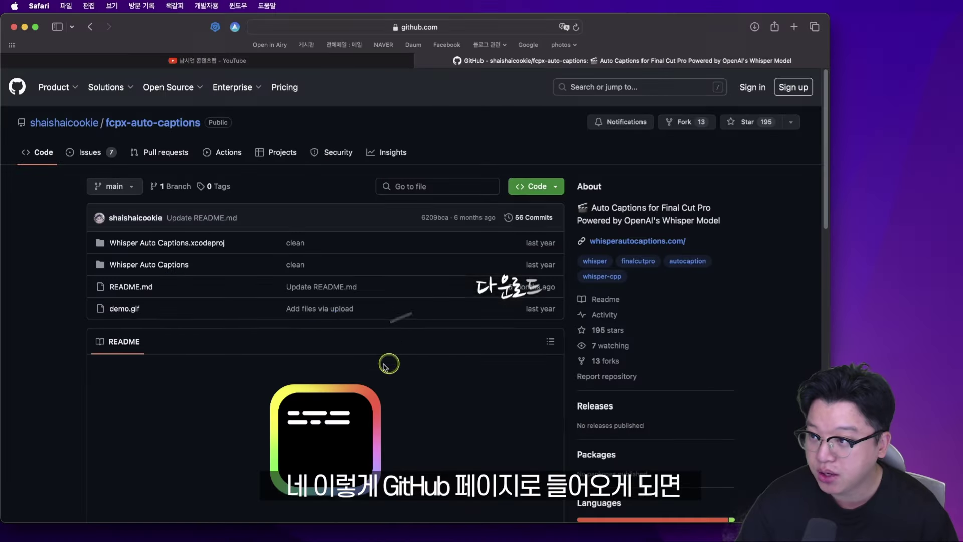
Open the Apple Chip download linked in the Download section of the repository's README.
{"action": "scroll", "coordinate": [230, 354], "scroll_direction": "down", "scroll_amount": 15}
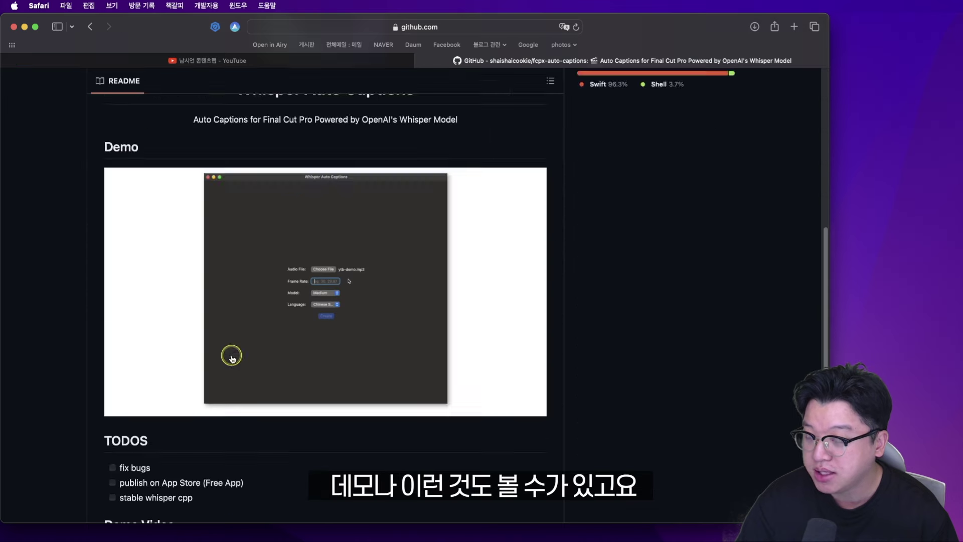
{"action": "scroll", "coordinate": [254, 344], "scroll_direction": "down", "scroll_amount": 5}
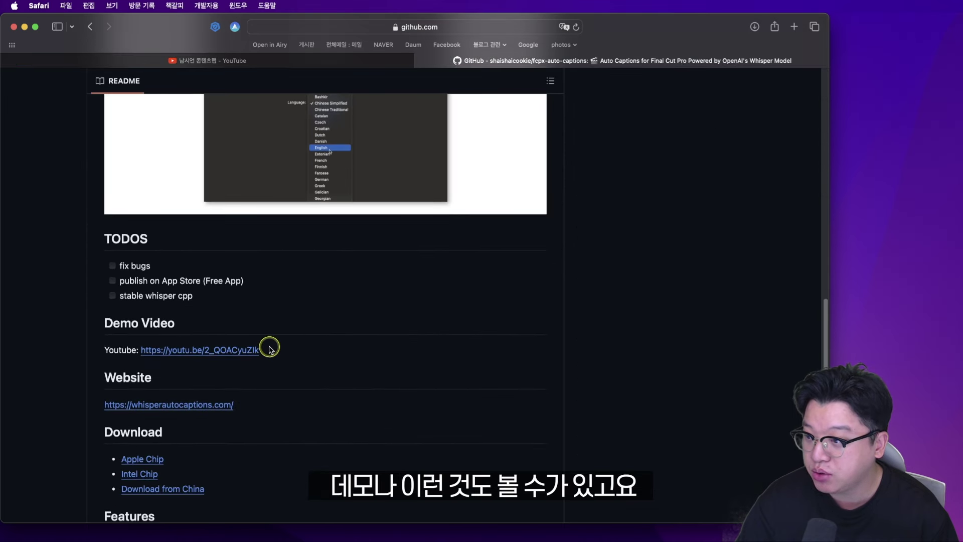
{"action": "left_click_drag", "start_coordinate": [99, 297], "coordinate": [185, 300]}
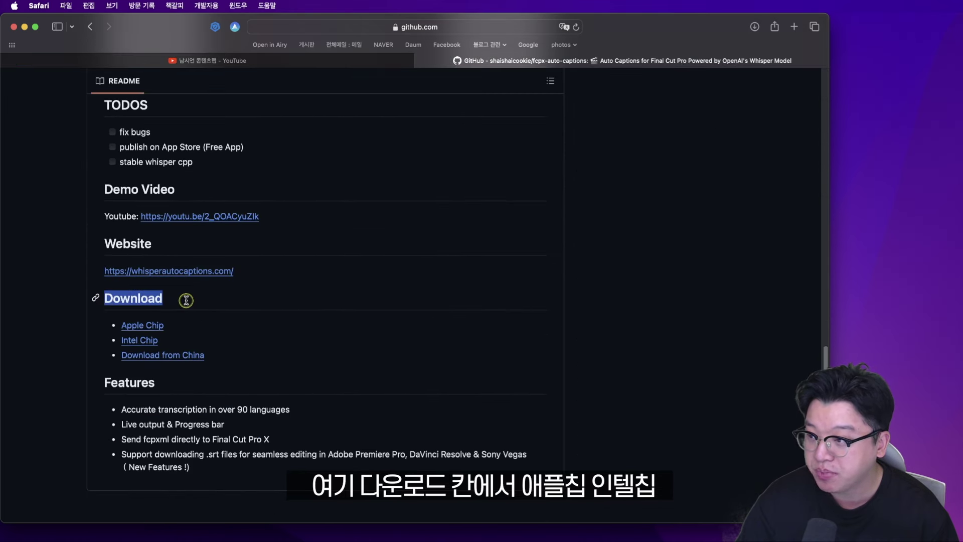
{"action": "left_click", "coordinate": [186, 299]}
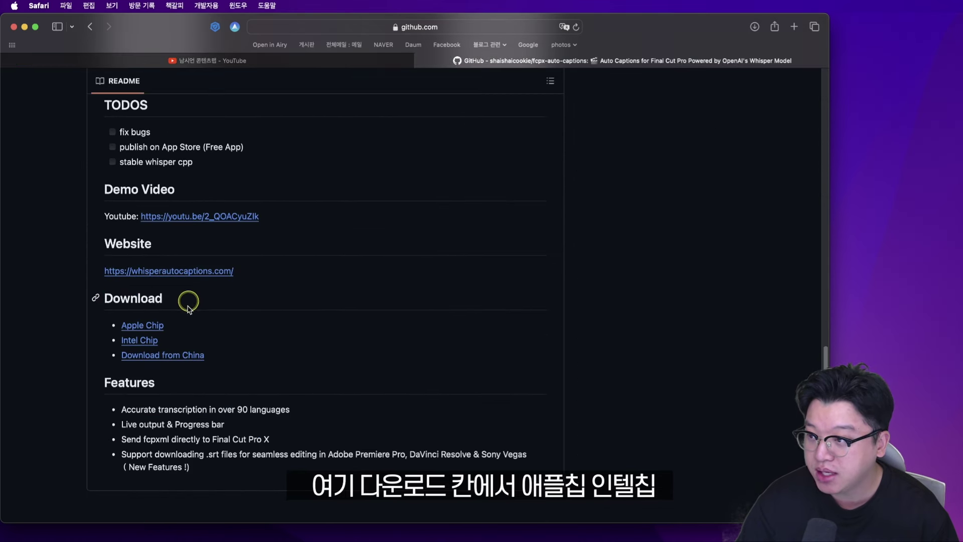
{"action": "left_click", "coordinate": [154, 326]}
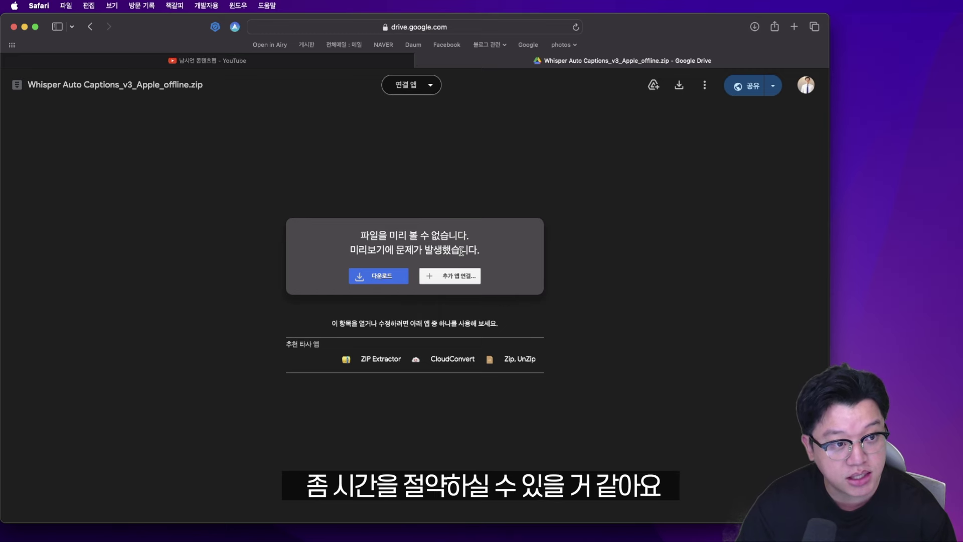
Return to the README, open the Download from China page and examine its Apple and Intel packages in versions 3 and 2.
{"action": "left_click", "coordinate": [90, 27]}
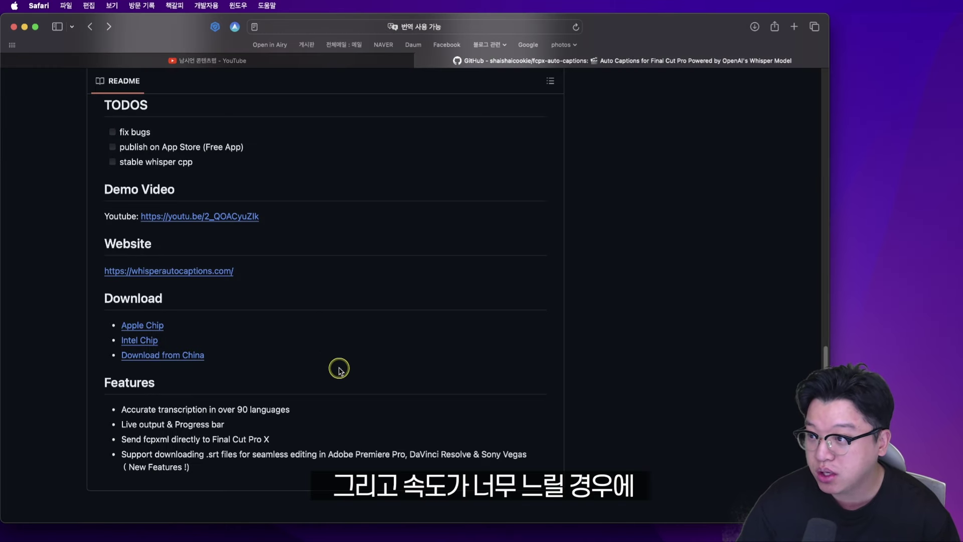
{"action": "left_click", "coordinate": [189, 356]}
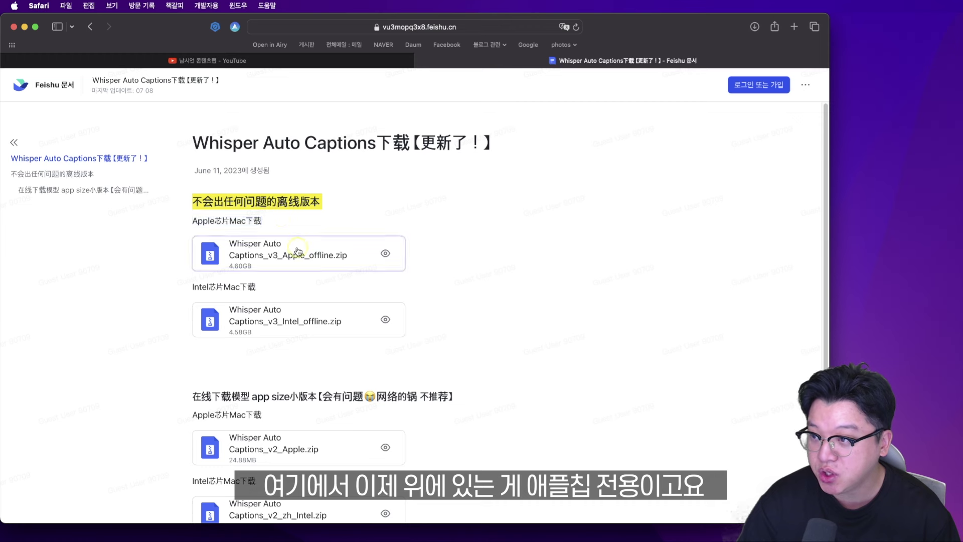
{"action": "left_click_drag", "start_coordinate": [196, 286], "coordinate": [268, 287]}
{"action": "left_click", "coordinate": [268, 287]}
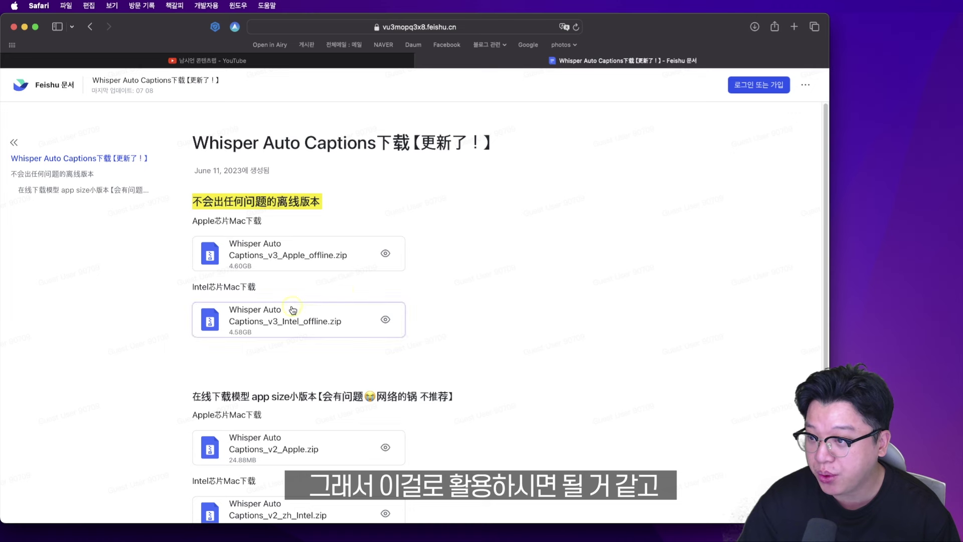
{"action": "scroll", "coordinate": [475, 380], "scroll_direction": "down", "scroll_amount": 2}
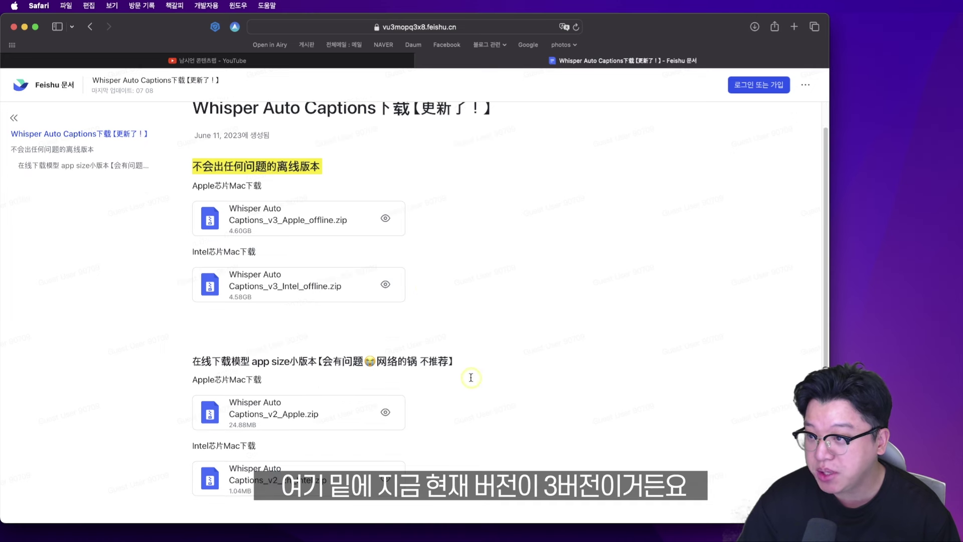
{"action": "mouse_move", "coordinate": [297, 289]}
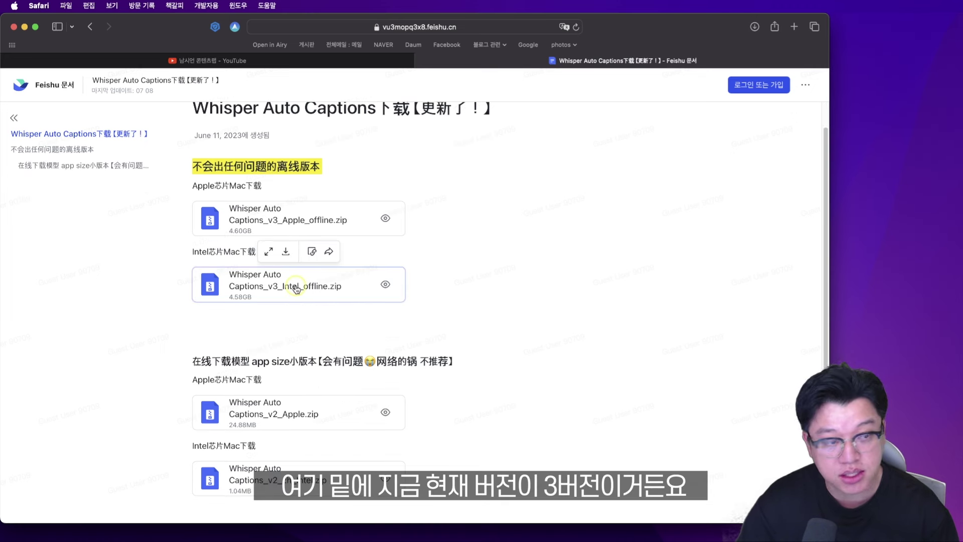
{"action": "scroll", "coordinate": [296, 288], "scroll_direction": "down", "scroll_amount": 6}
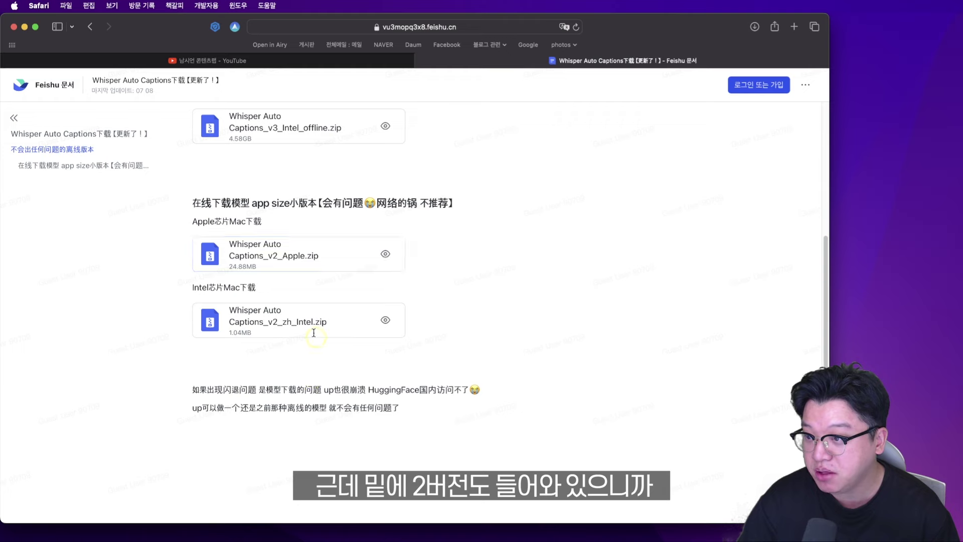
{"action": "scroll", "coordinate": [337, 329], "scroll_direction": "up", "scroll_amount": 6}
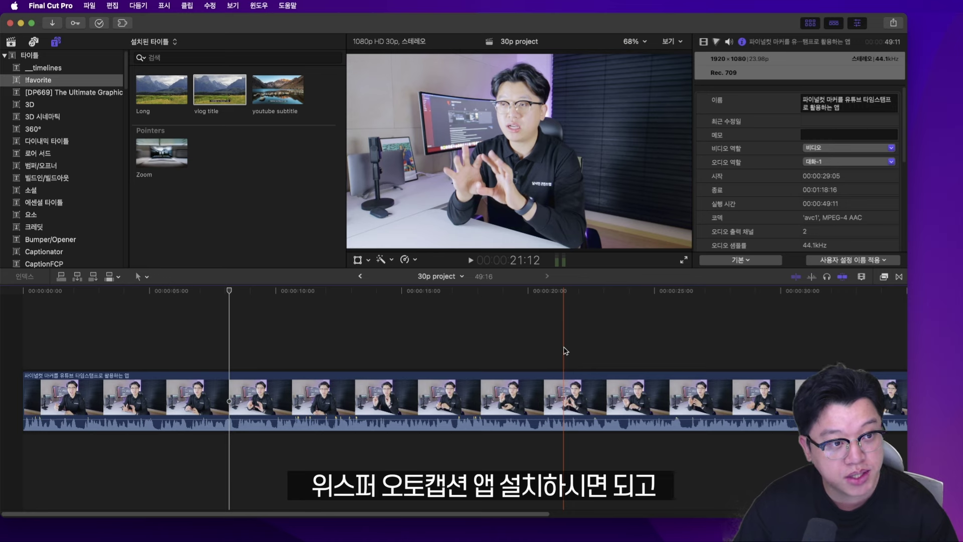
Set up a file export of the 30p project in Final Cut Pro with the audio-only format and MP3 audio.
{"action": "left_click", "coordinate": [279, 354]}
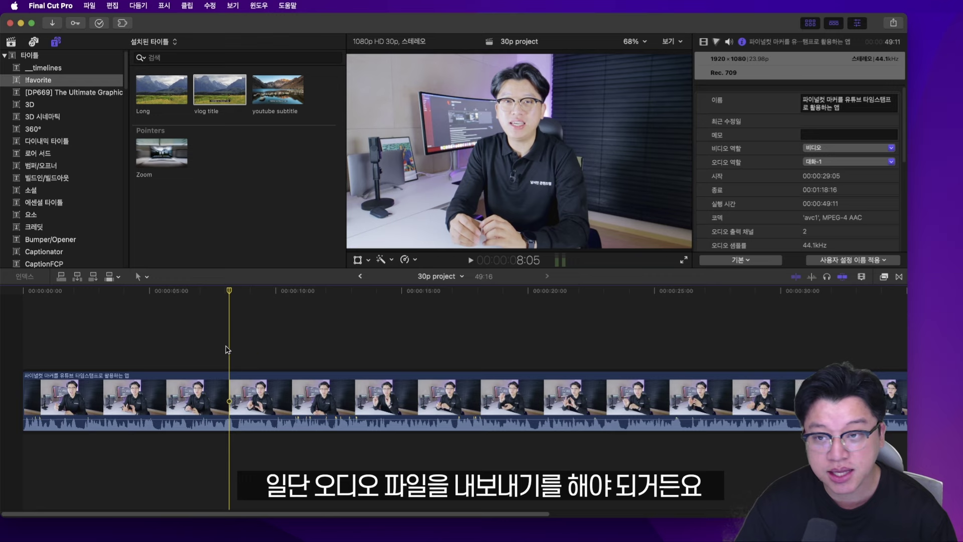
{"action": "left_click", "coordinate": [895, 24]}
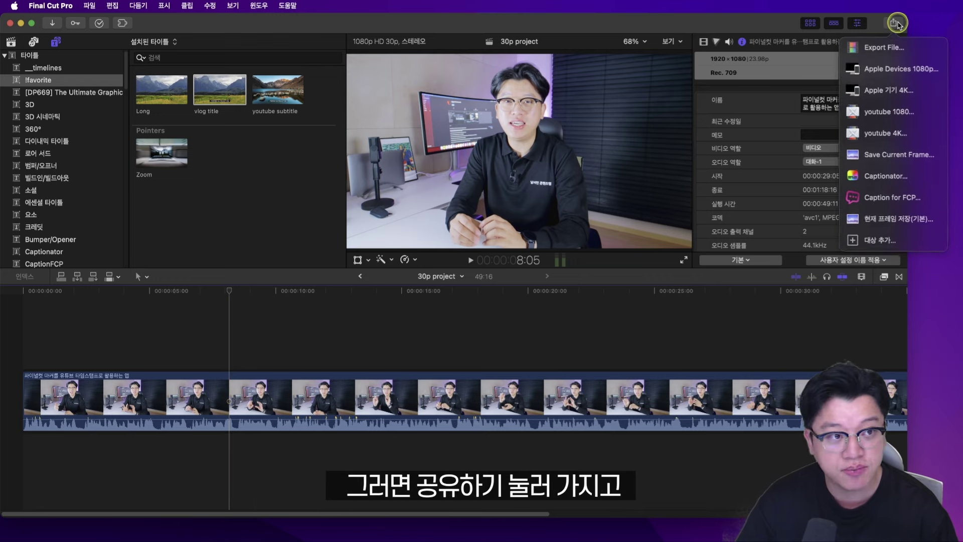
{"action": "left_click", "coordinate": [884, 47]}
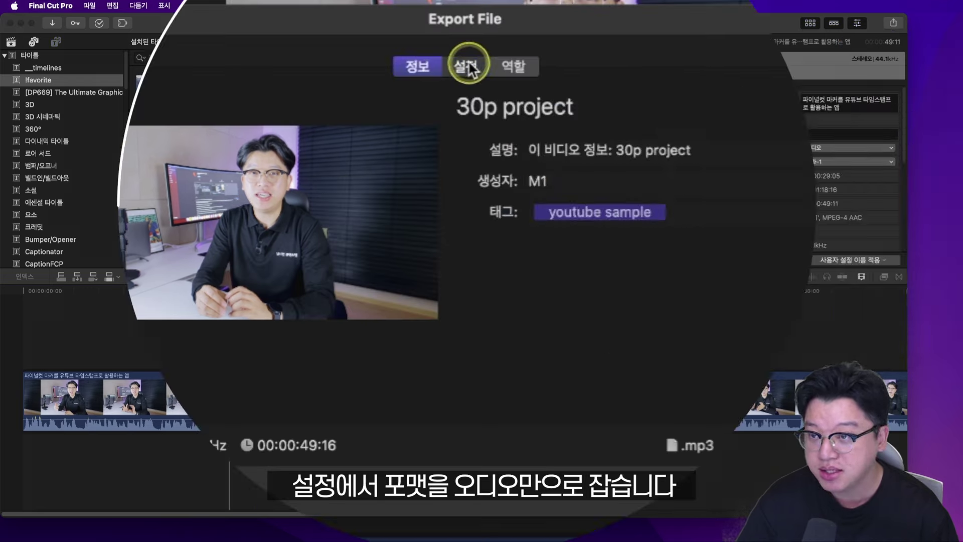
{"action": "left_click", "coordinate": [801, 130]}
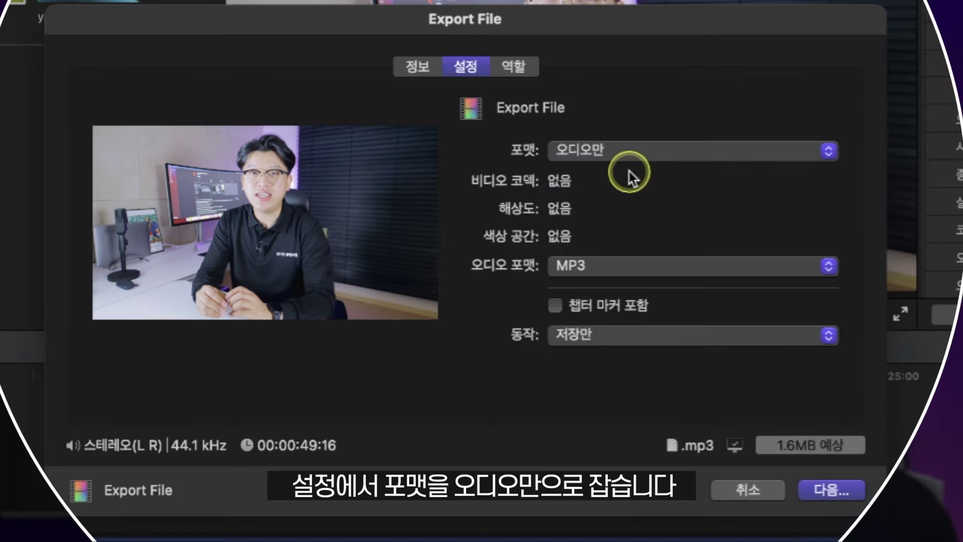
{"action": "left_click", "coordinate": [883, 171]}
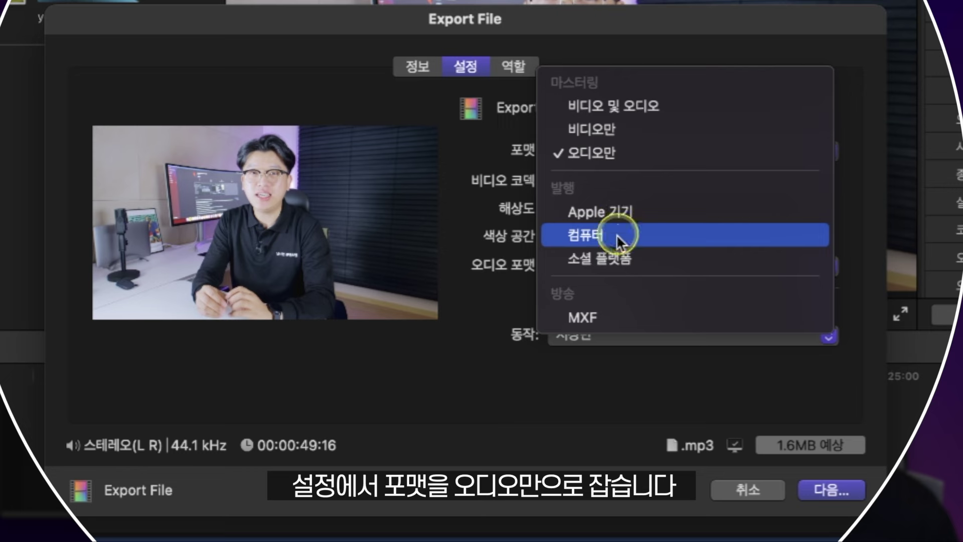
{"action": "left_click", "coordinate": [626, 151]}
{"action": "left_click", "coordinate": [589, 265]}
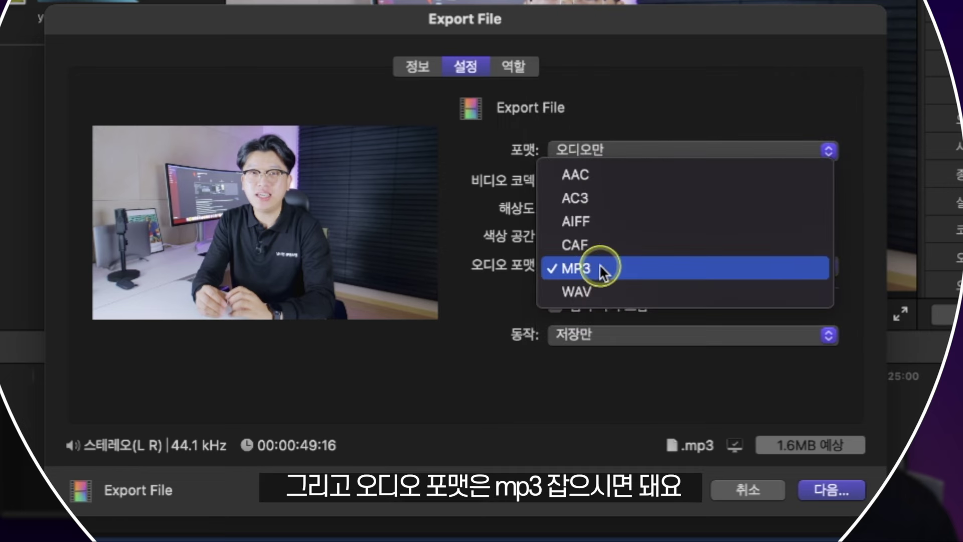
{"action": "left_click", "coordinate": [604, 264]}
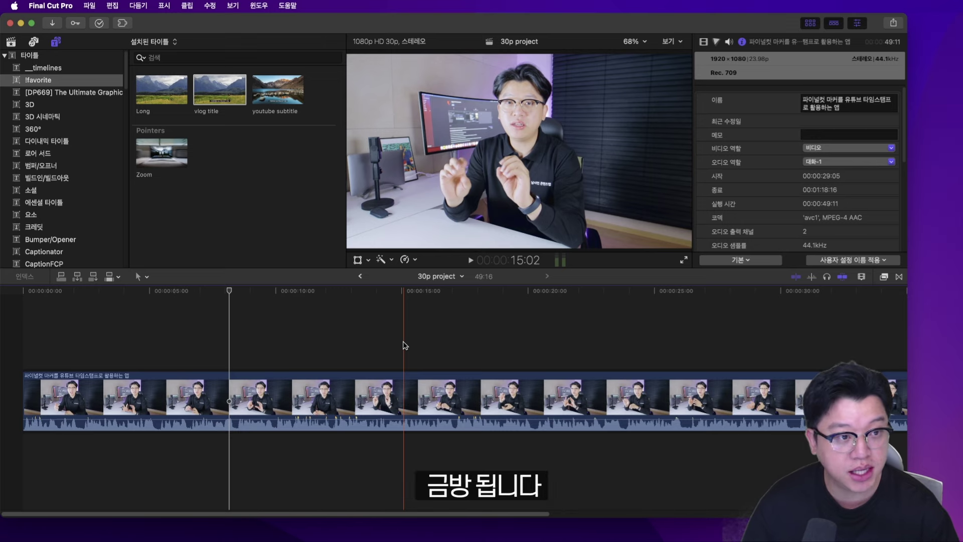
{"action": "left_click", "coordinate": [403, 351]}
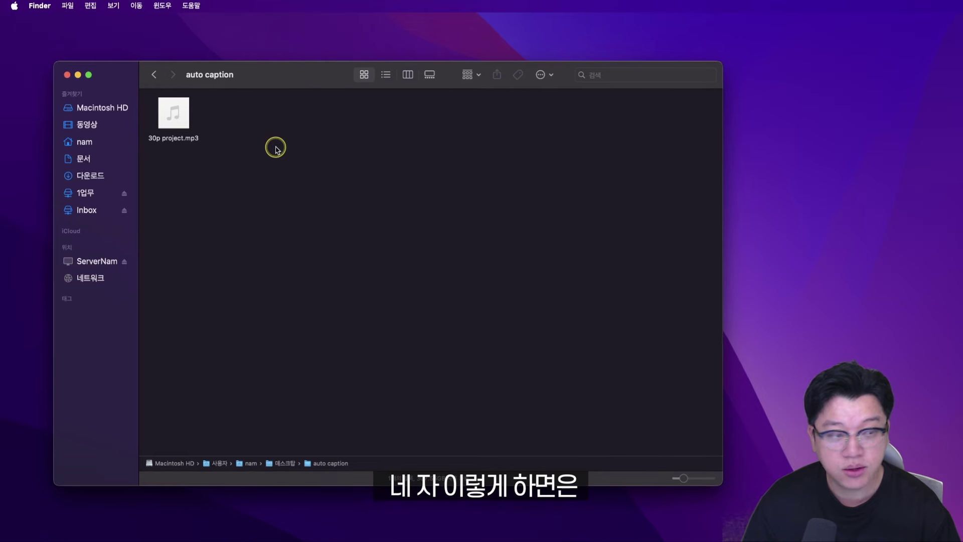
{"action": "mouse_move", "coordinate": [232, 159]}
{"action": "left_mouse_down"}
{"action": "mouse_move", "coordinate": [150, 132]}
{"action": "mouse_move", "coordinate": [153, 117]}
{"action": "mouse_move", "coordinate": [230, 149]}
{"action": "left_mouse_up"}
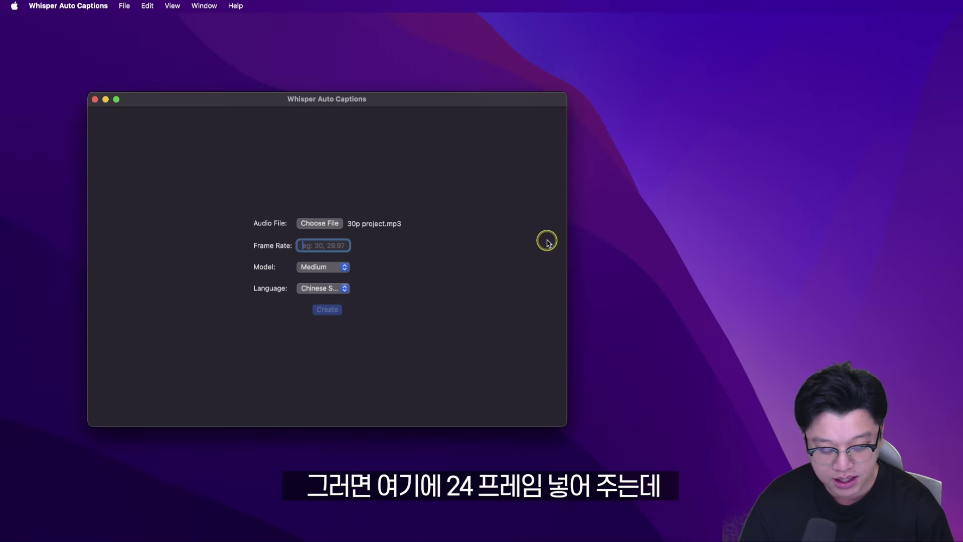
Set the frame rate to 23.98 and the model to Large for 30p project.mp3 in Whisper Auto Captions.
{"action": "type", "text": "23.98"}
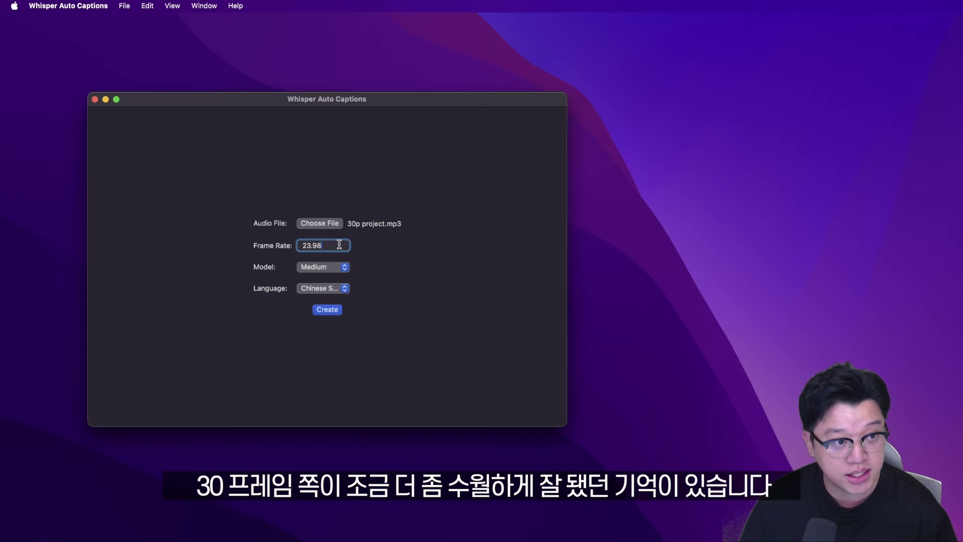
{"action": "left_click", "coordinate": [322, 270]}
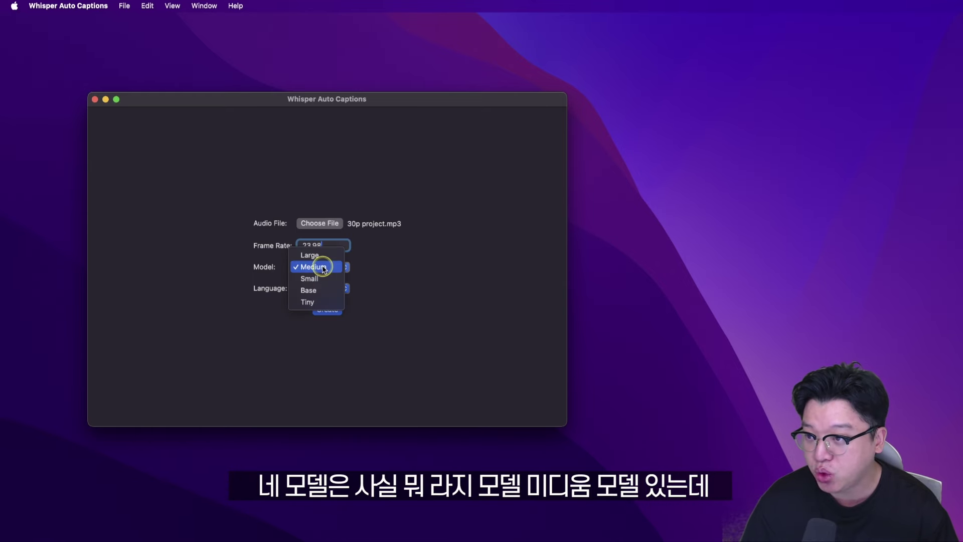
{"action": "left_click", "coordinate": [327, 255]}
{"action": "left_click", "coordinate": [327, 269]}
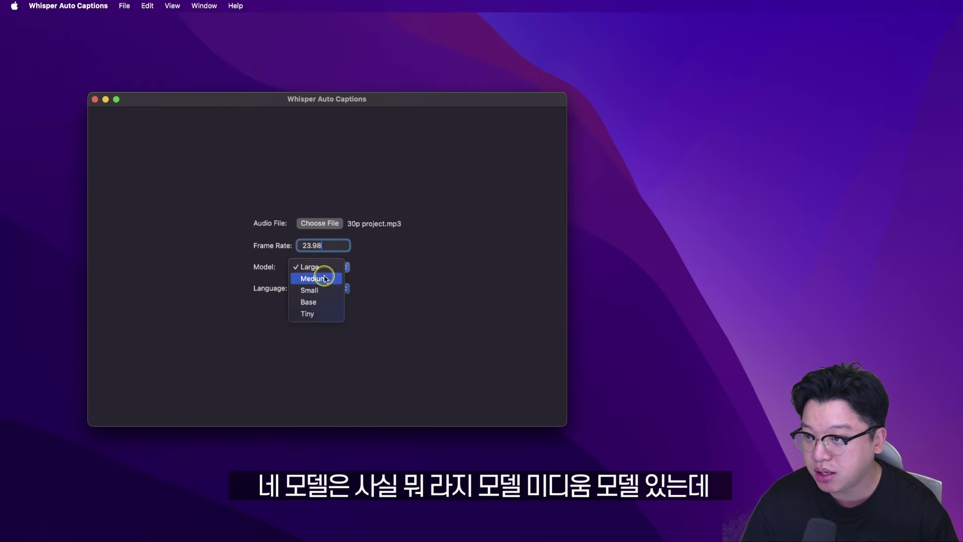
{"action": "left_click", "coordinate": [324, 276]}
{"action": "left_click", "coordinate": [322, 268]}
{"action": "left_click", "coordinate": [349, 311]}
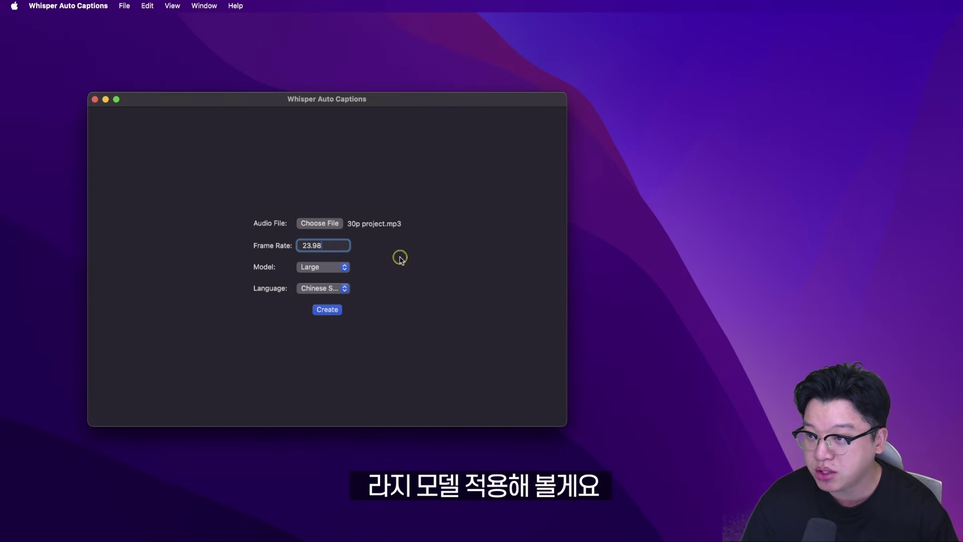
Set the caption language to Korean and start creating the subtitles.
{"action": "left_click", "coordinate": [323, 286]}
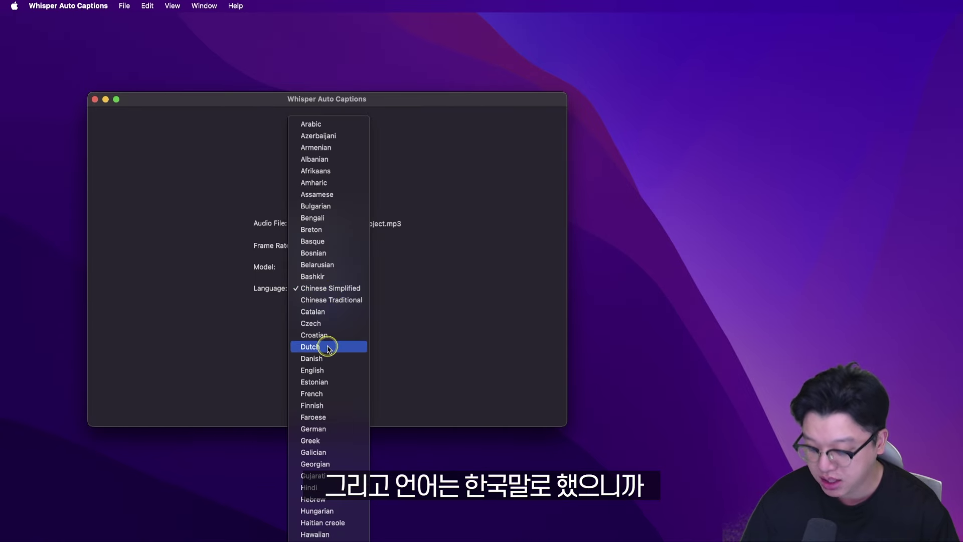
{"action": "scroll", "coordinate": [333, 436], "scroll_direction": "down", "scroll_amount": 10}
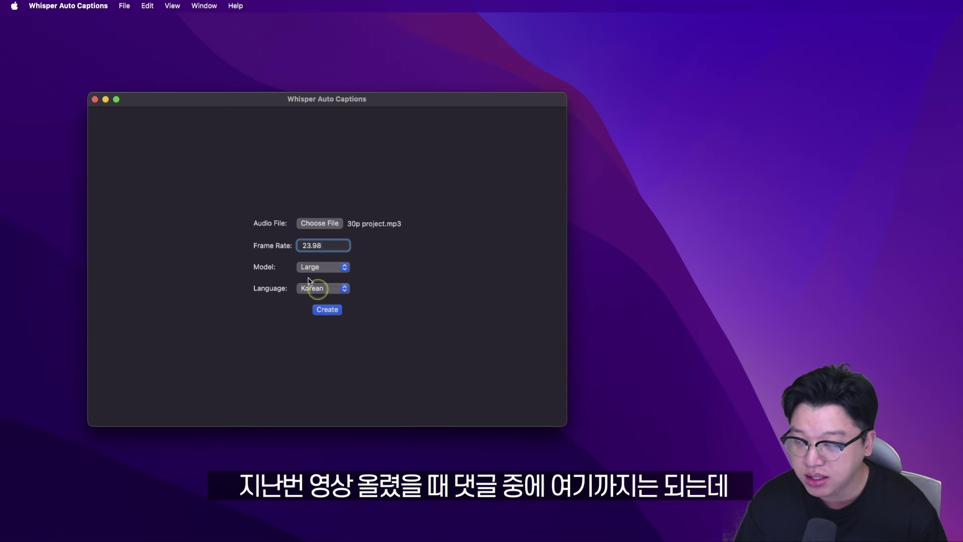
{"action": "left_click", "coordinate": [335, 312]}
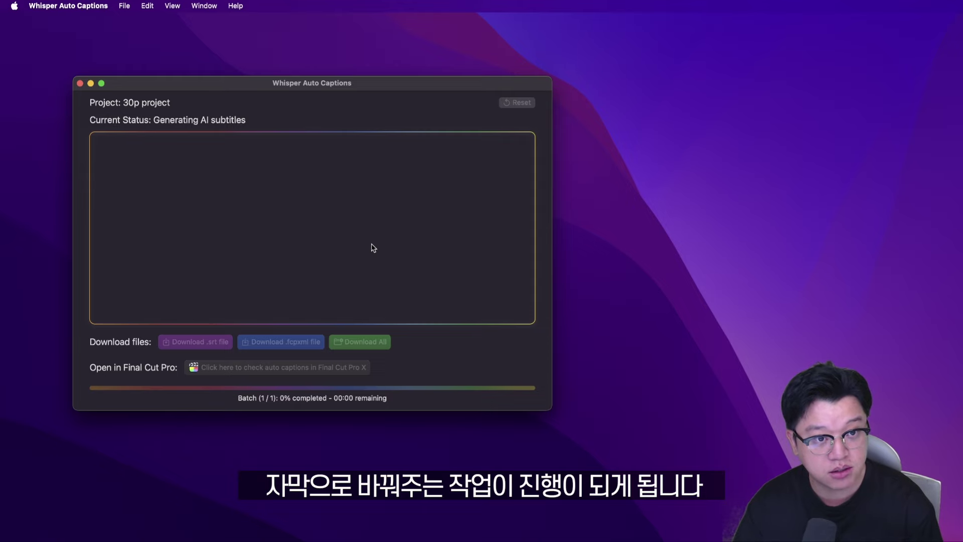
Check the Whisper Auto Captions version in its about information, and close that window.
{"action": "left_click", "coordinate": [103, 6]}
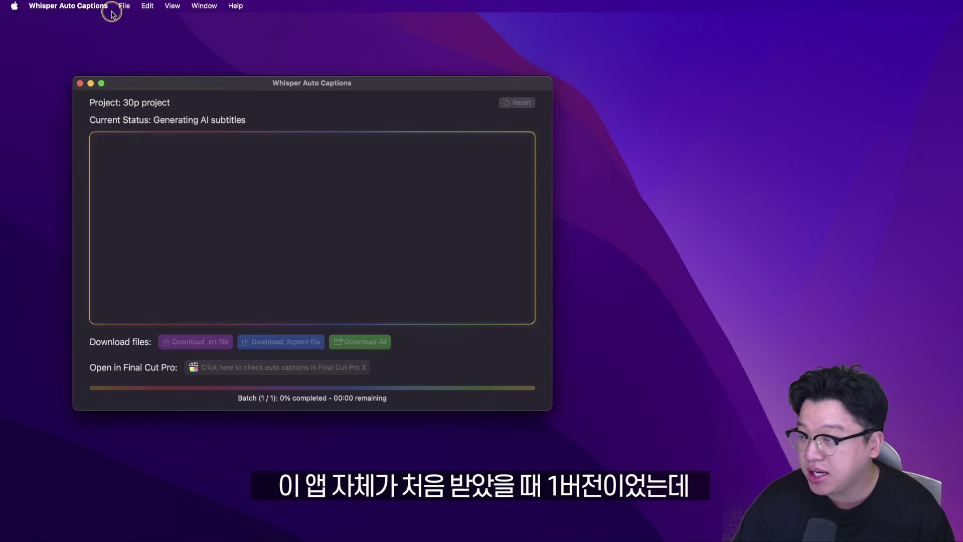
{"action": "left_click", "coordinate": [89, 18]}
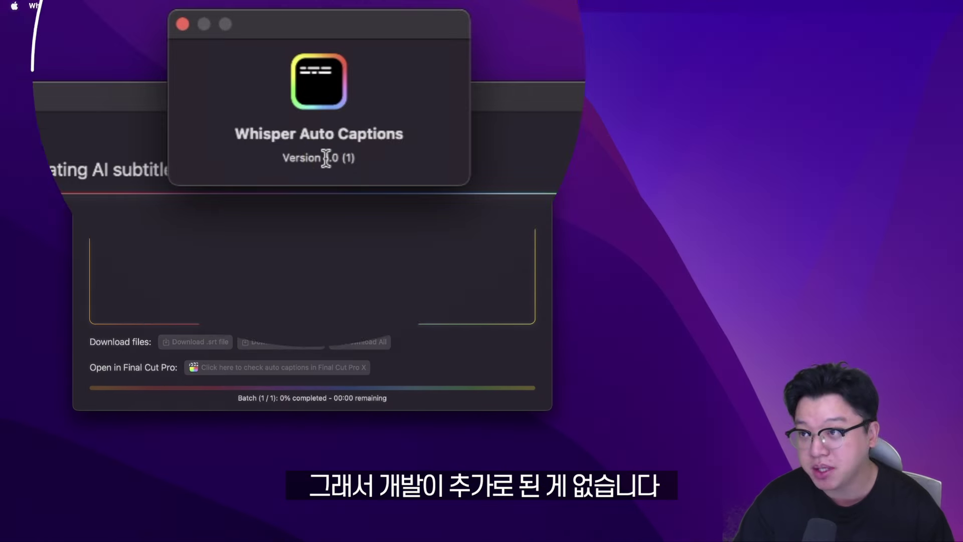
{"action": "left_click", "coordinate": [249, 48]}
{"action": "left_click_drag", "start_coordinate": [270, 75], "coordinate": [268, 73]}
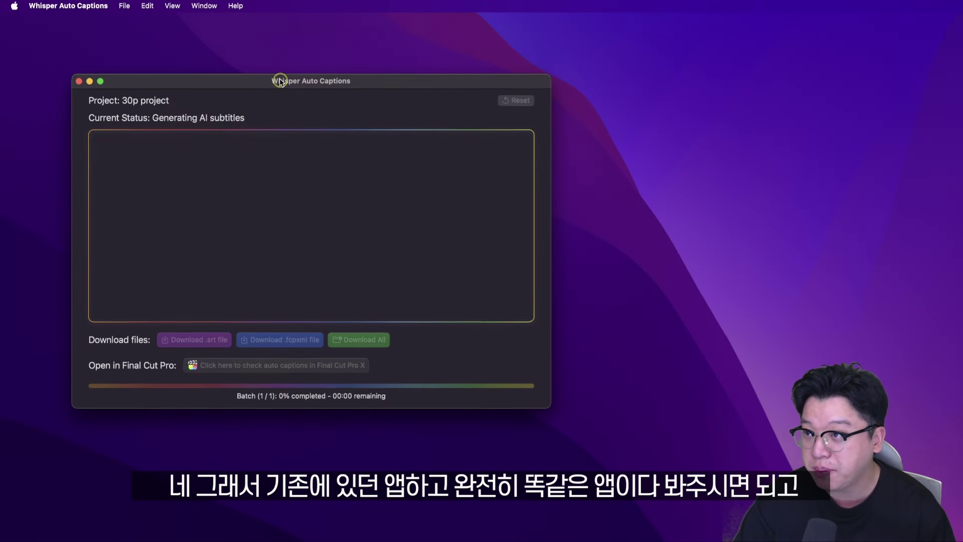
Download the generated .fcpxml captions, save them in the auto caption folder beside 30p project.mp3, and check both files.
{"action": "left_click", "coordinate": [200, 175]}
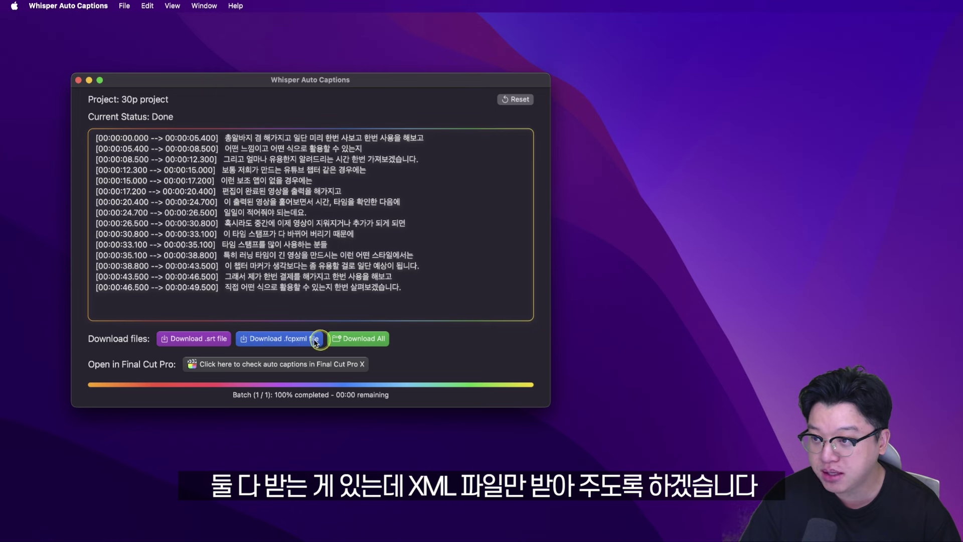
{"action": "left_click", "coordinate": [301, 341]}
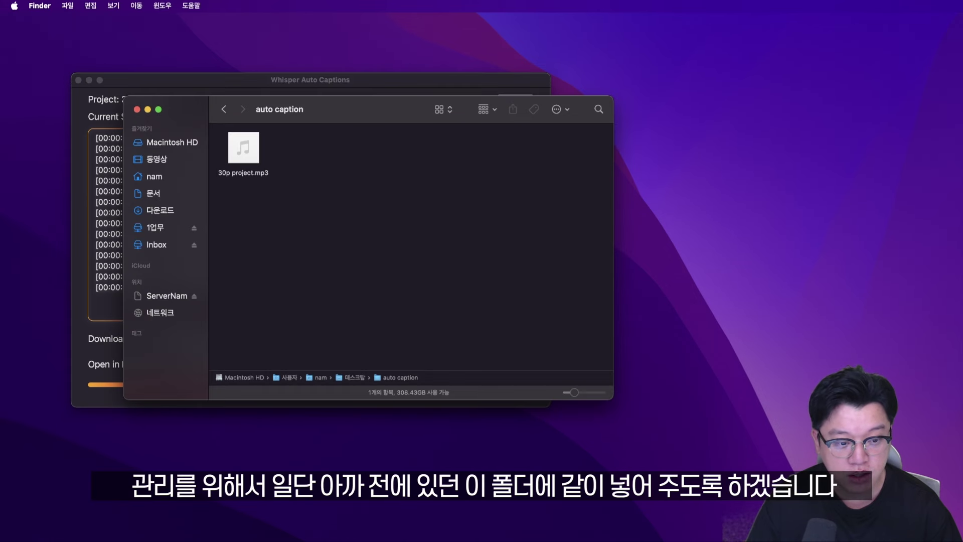
{"action": "left_click_drag", "start_coordinate": [421, 351], "coordinate": [299, 148]}
{"action": "left_click", "coordinate": [352, 188]}
{"action": "left_click", "coordinate": [266, 149]}
{"action": "left_click", "coordinate": [246, 173]}
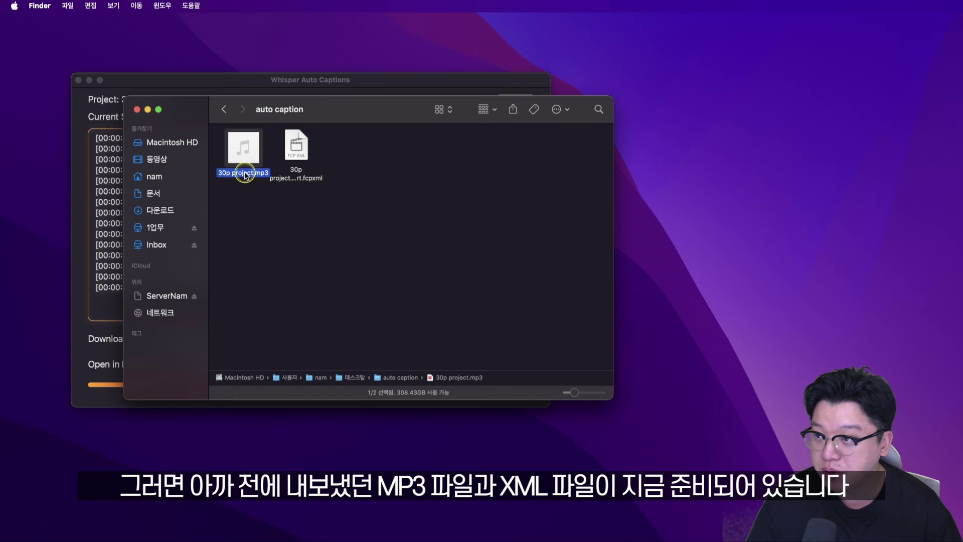
{"action": "left_click", "coordinate": [304, 178]}
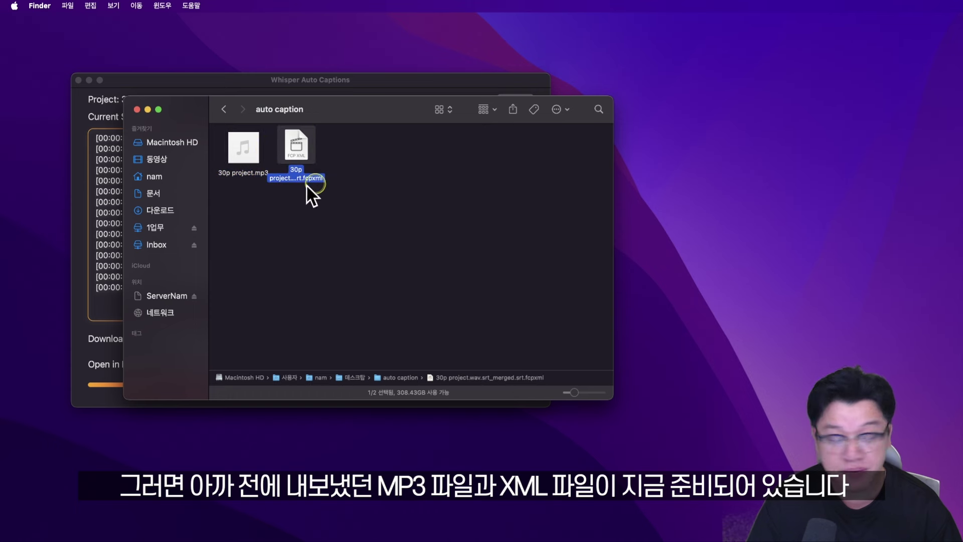
{"action": "left_click_drag", "start_coordinate": [361, 205], "coordinate": [305, 150]}
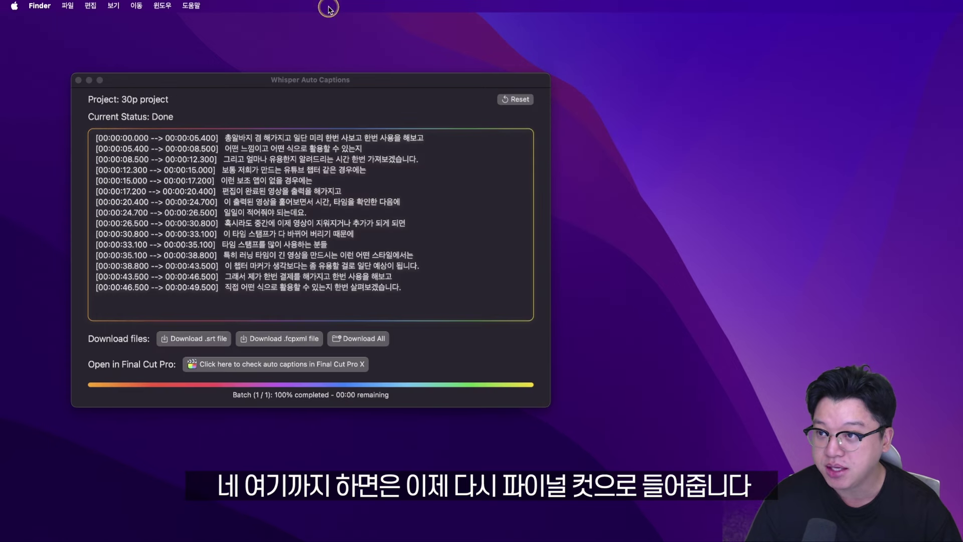
Switch to Final Cut Pro and import the 30p project .fcpxml file from the auto caption folder as XML.
{"action": "left_click", "coordinate": [345, 79]}
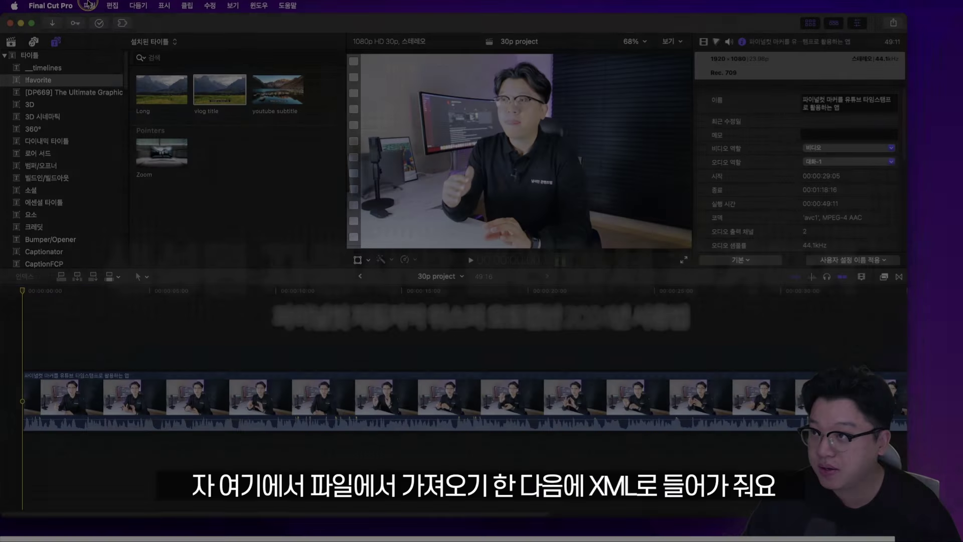
{"action": "left_click", "coordinate": [90, 6]}
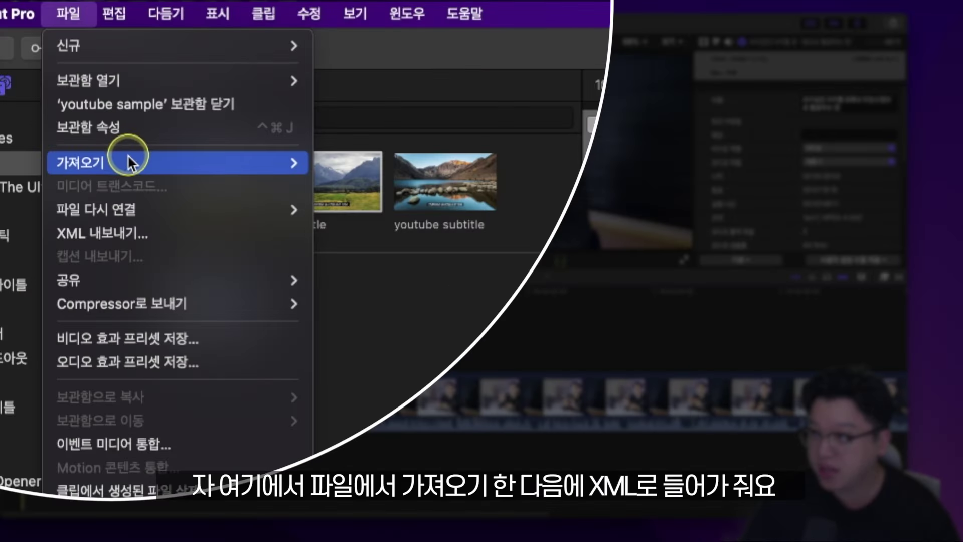
{"action": "mouse_move", "coordinate": [127, 158]}
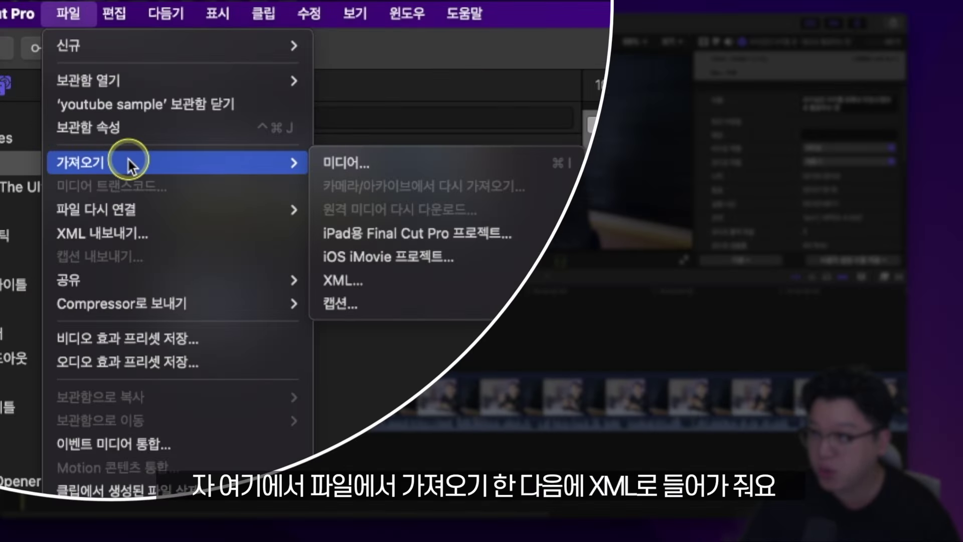
{"action": "left_click", "coordinate": [374, 284]}
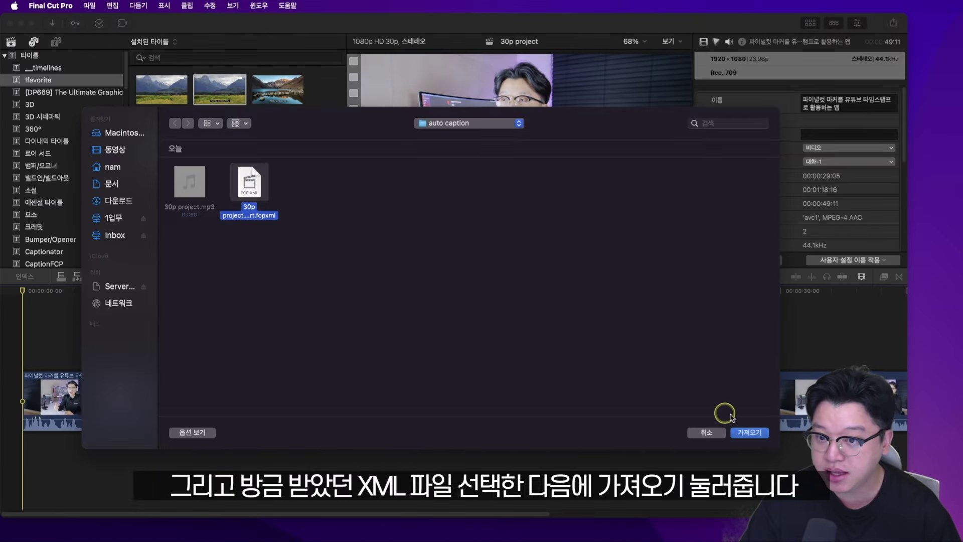
{"action": "left_click", "coordinate": [753, 432]}
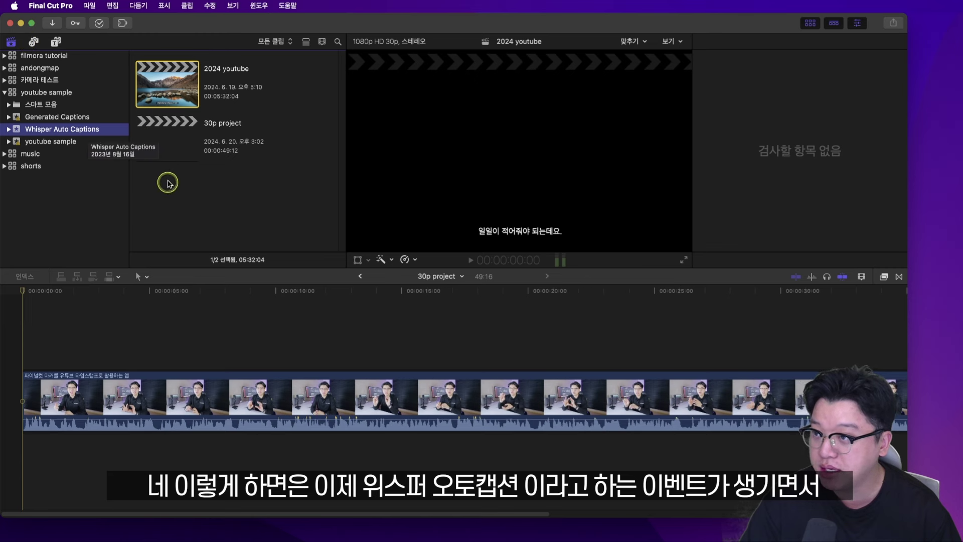
Open the imported 30p project from the Whisper Auto Captions event and fit its subtitles in the timeline.
{"action": "left_click", "coordinate": [178, 144]}
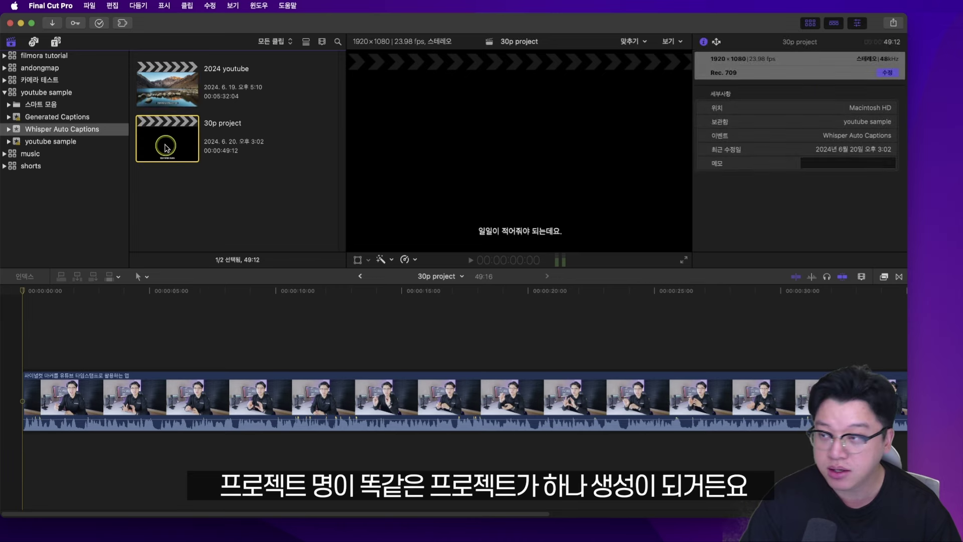
{"action": "double_click", "coordinate": [166, 147]}
{"action": "scroll", "coordinate": [698, 321], "scroll_direction": "down", "scroll_amount": 1}
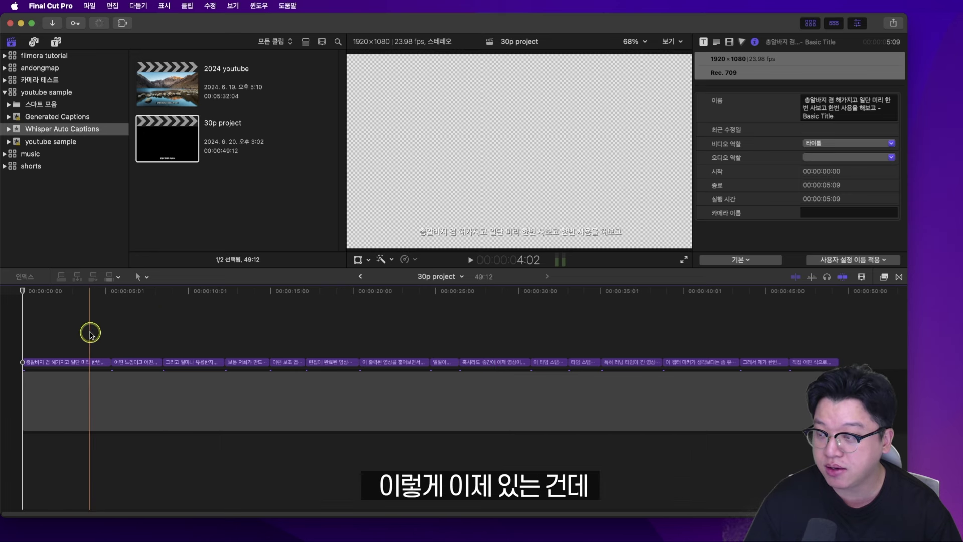
Examine how legible the first subtitle is in the viewer at about 4 seconds.
{"action": "left_click", "coordinate": [90, 362]}
{"action": "left_click", "coordinate": [90, 362]}
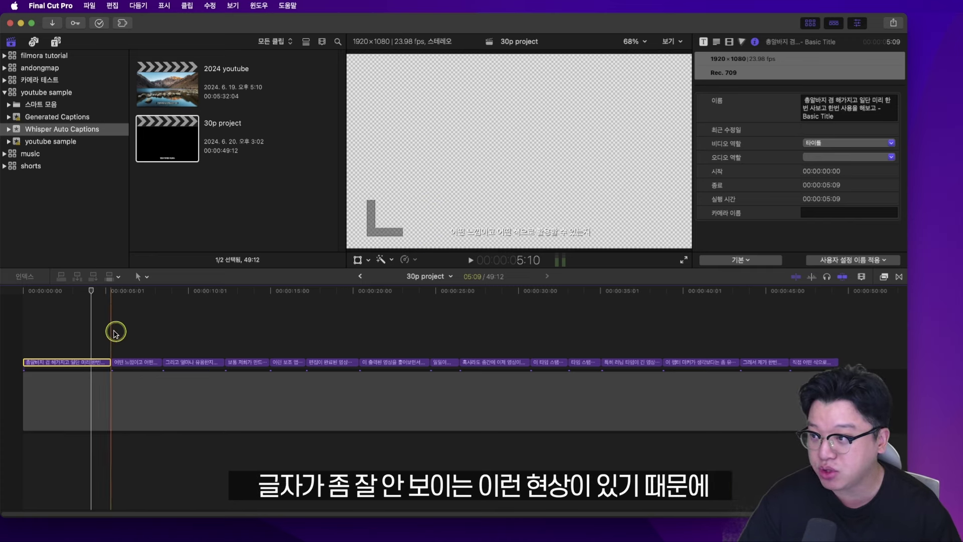
{"action": "left_click", "coordinate": [91, 333]}
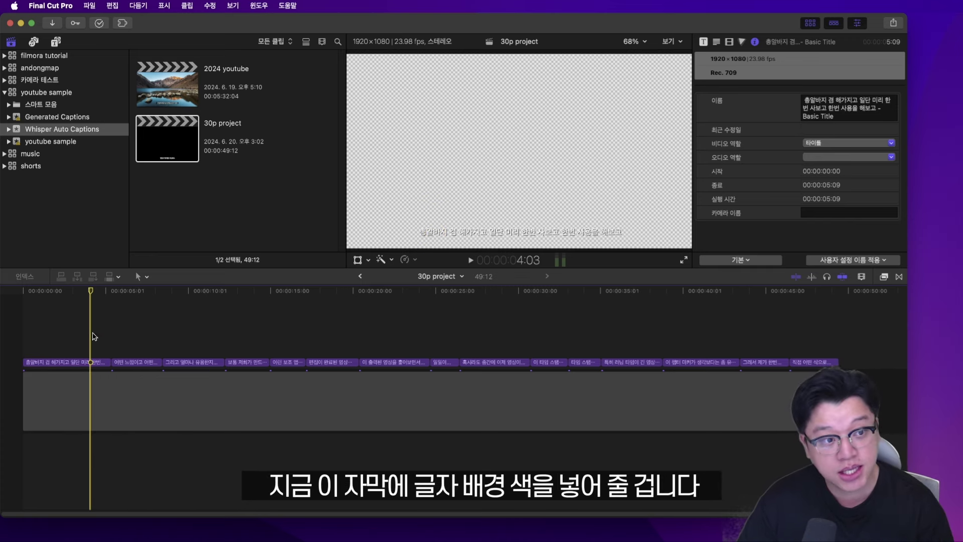
{"action": "key", "text": "Left"}
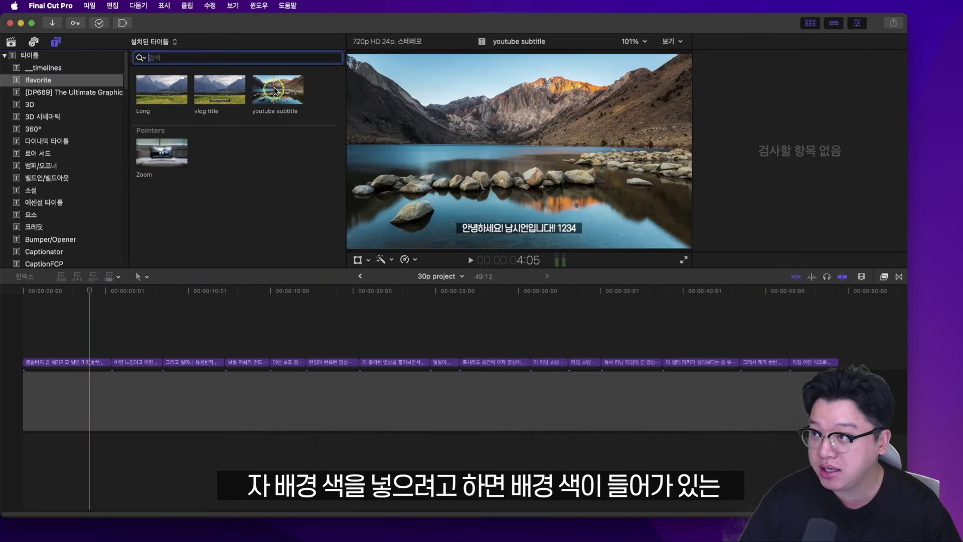
Preview the background colour of the youtube subtitle and vlog title templates in the !favorite titles.
{"action": "left_click", "coordinate": [281, 95]}
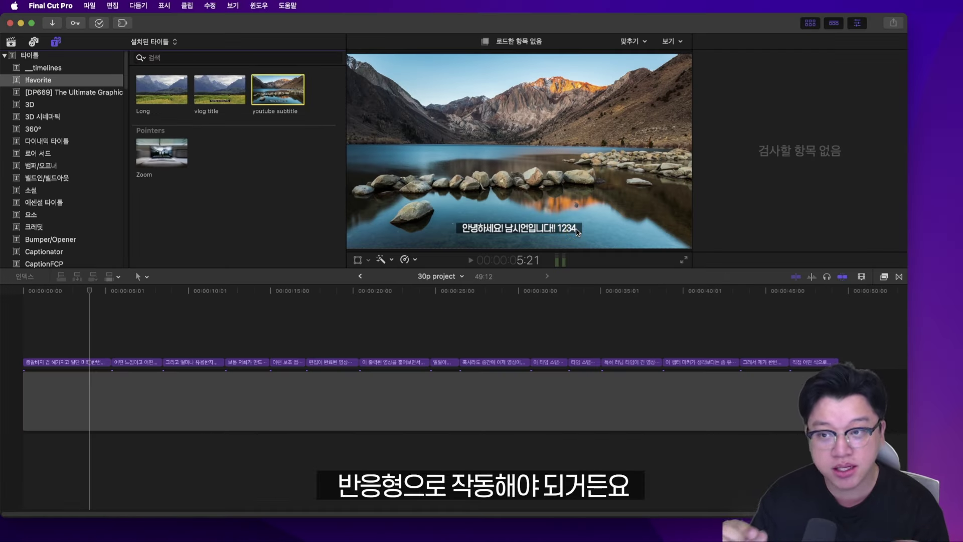
{"action": "left_click", "coordinate": [289, 95]}
{"action": "left_click", "coordinate": [223, 94]}
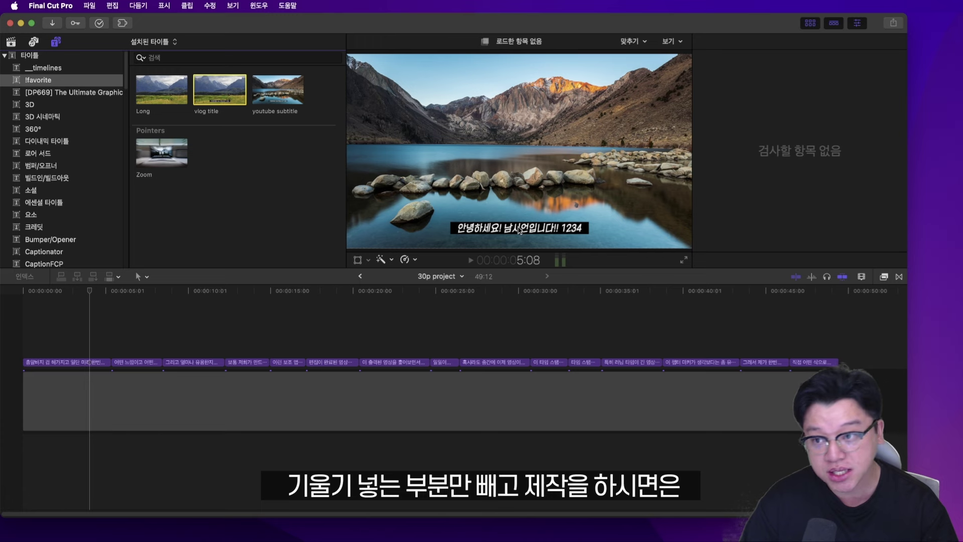
{"action": "left_click", "coordinate": [296, 108]}
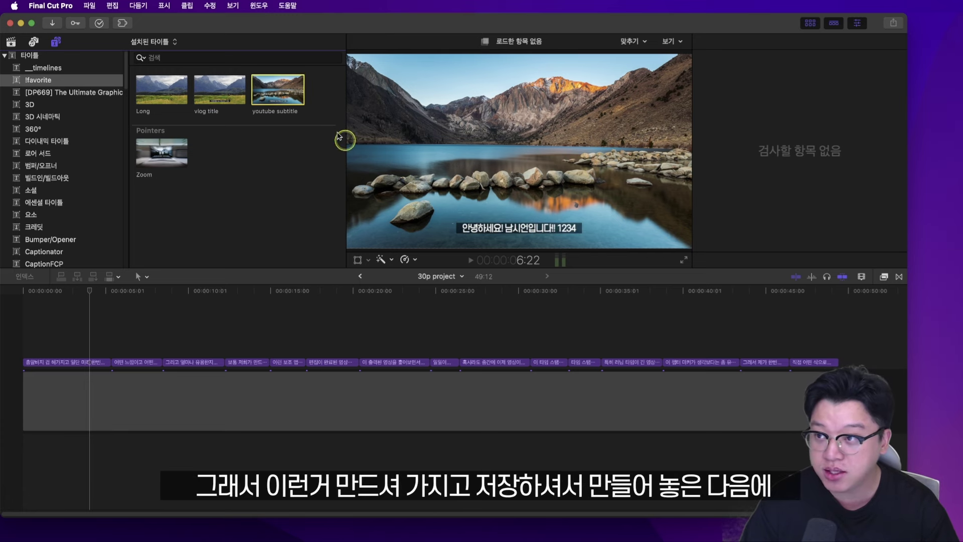
{"action": "left_click", "coordinate": [274, 95]}
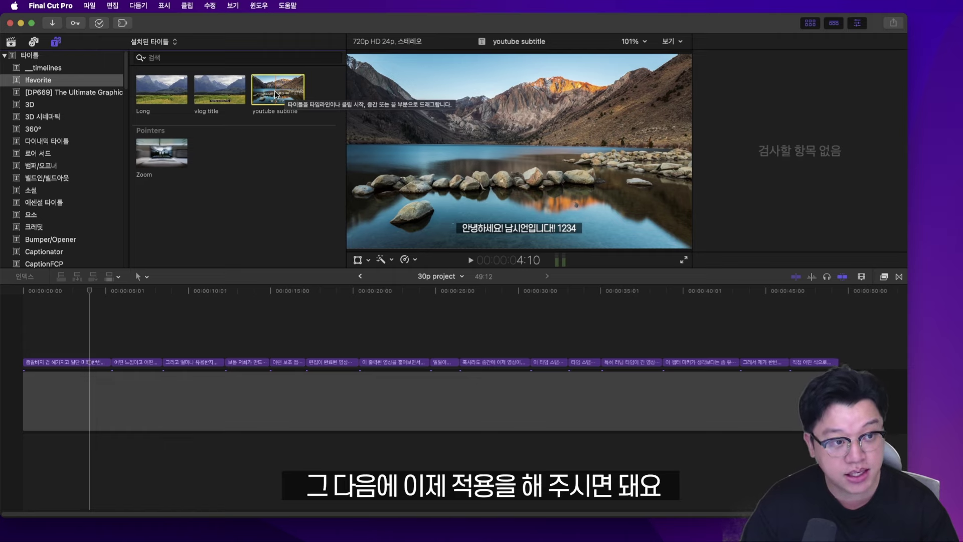
Try to apply the youtube subtitle template to all the subtitle titles in the imported 30p project.
{"action": "left_click_drag", "start_coordinate": [768, 322], "coordinate": [44, 326]}
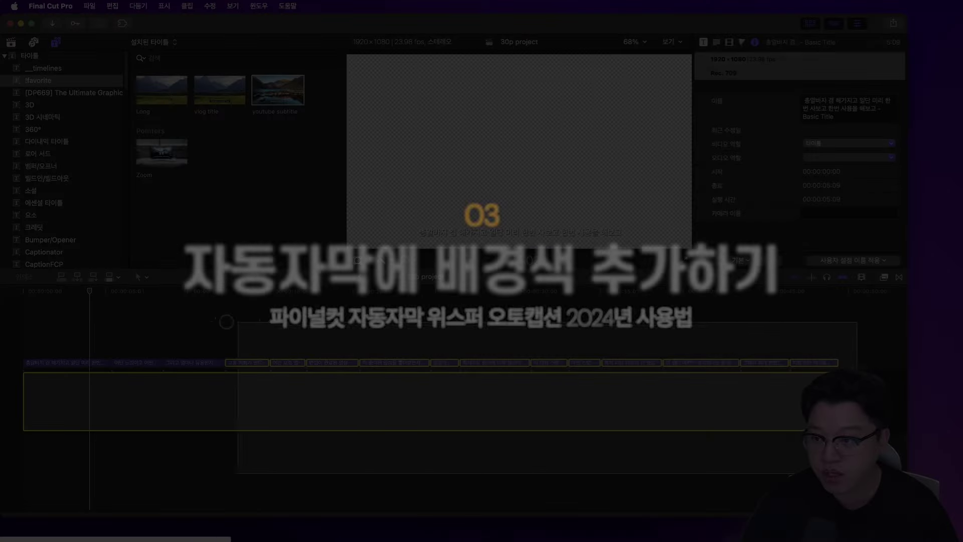
{"action": "left_click", "coordinate": [93, 365]}
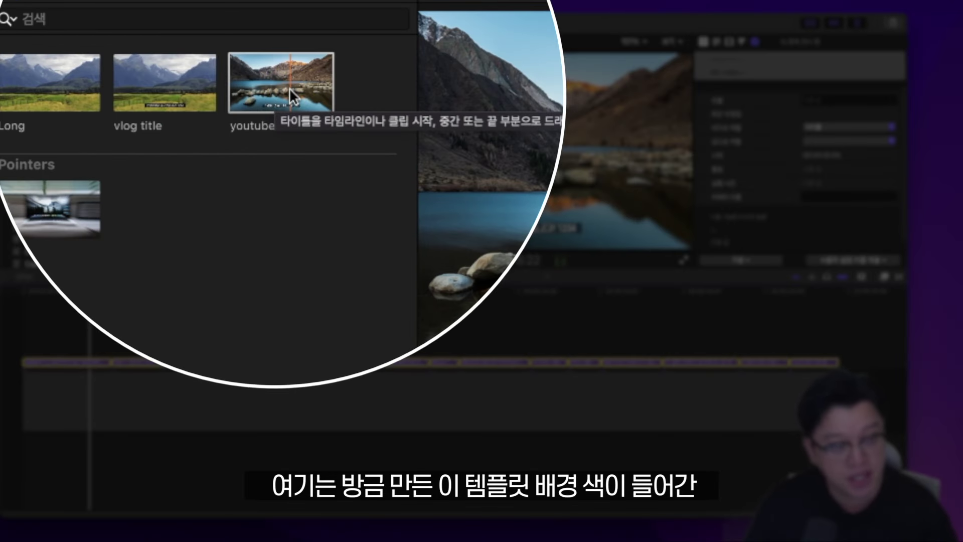
{"action": "double_click", "coordinate": [289, 88]}
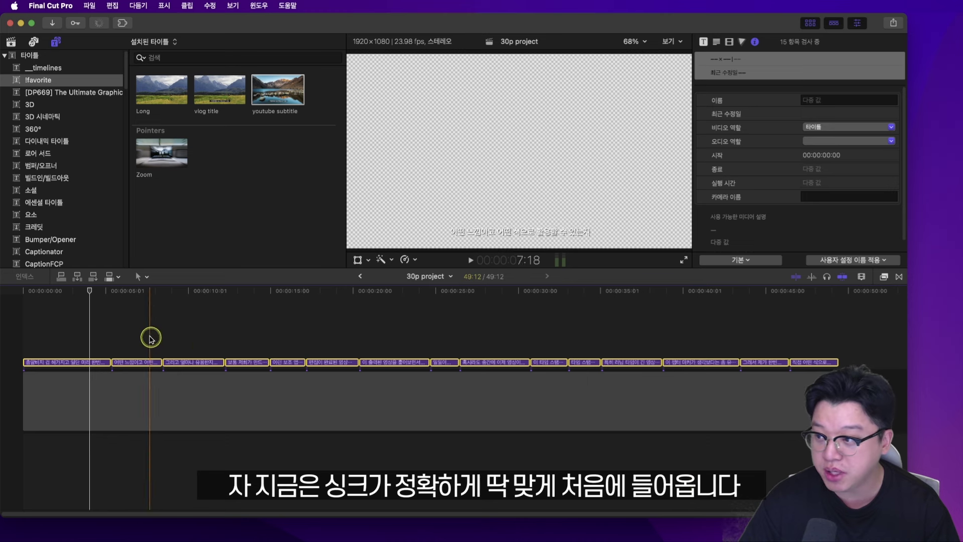
Check the durations of the first and second subtitle titles in the timeline.
{"action": "left_click", "coordinate": [72, 361]}
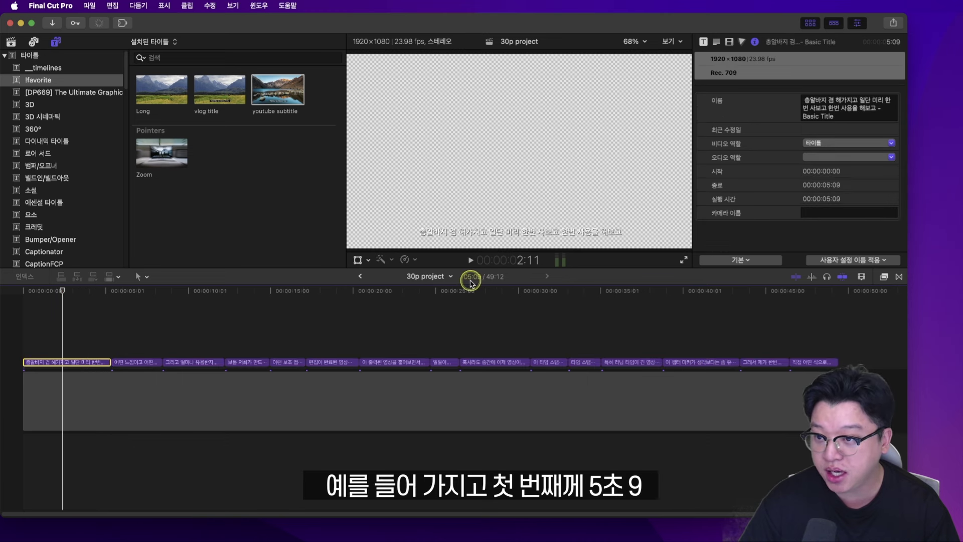
{"action": "key", "text": "super+Right"}
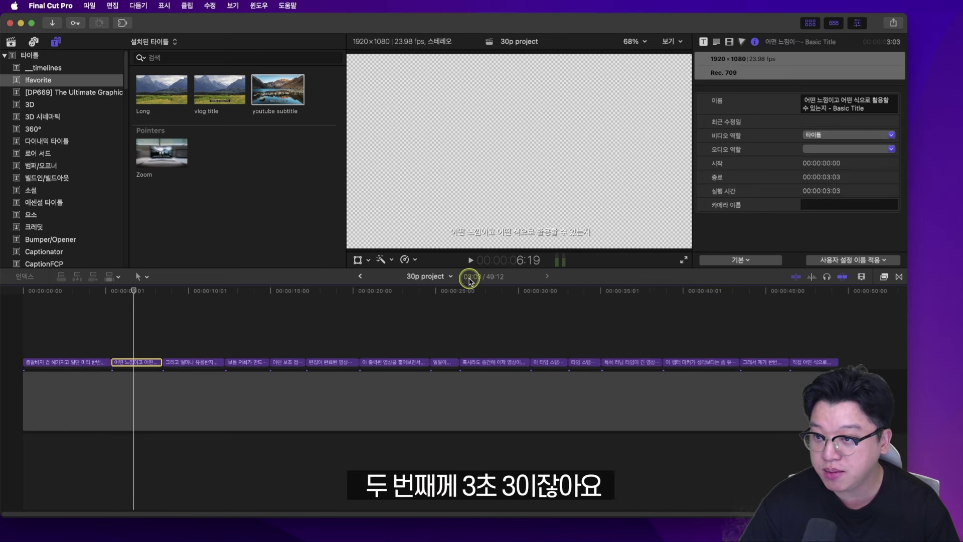
Select all the Basic Title subtitles in the timeline and replace them with the youtube subtitle template.
{"action": "left_click_drag", "start_coordinate": [54, 333], "coordinate": [797, 361]}
{"action": "double_click", "coordinate": [278, 90]}
{"action": "left_click", "coordinate": [205, 327]}
{"action": "left_click", "coordinate": [287, 349]}
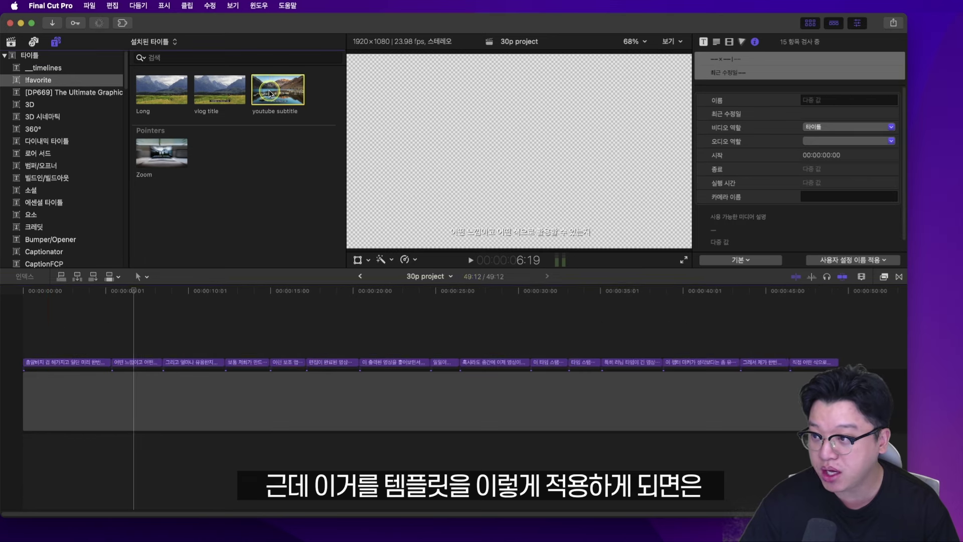
Examine the replaced subtitles across the timeline for overlaps and for their background in the viewer.
{"action": "left_click", "coordinate": [557, 261]}
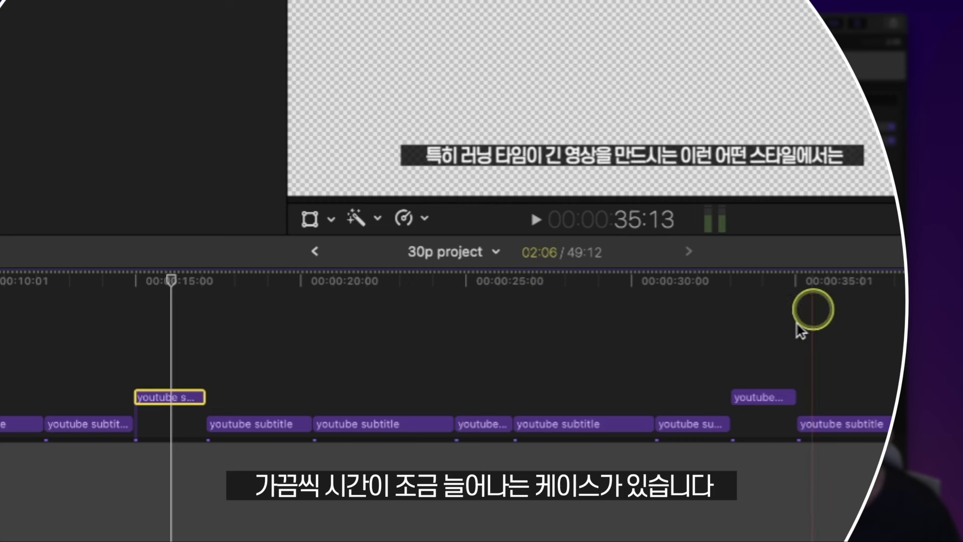
{"action": "left_click", "coordinate": [45, 404]}
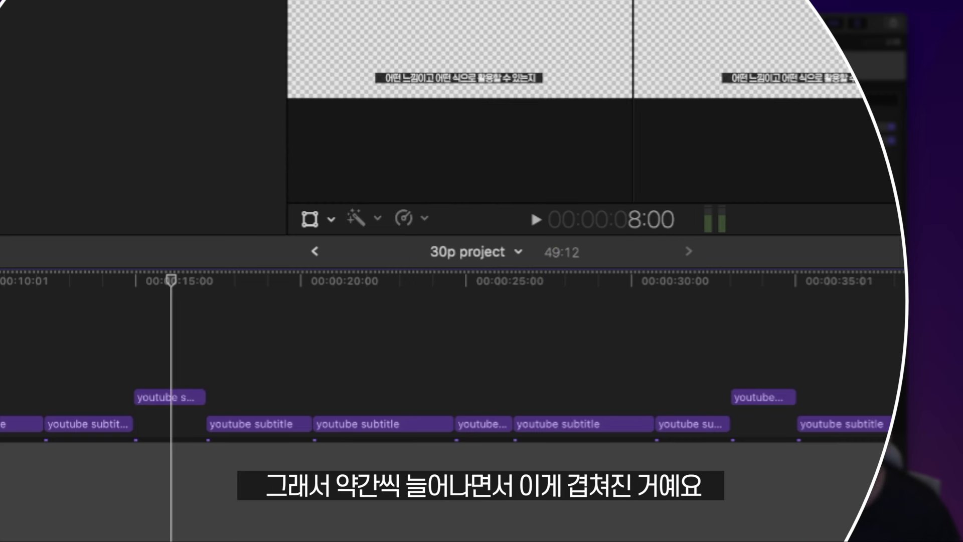
{"action": "left_click", "coordinate": [137, 370]}
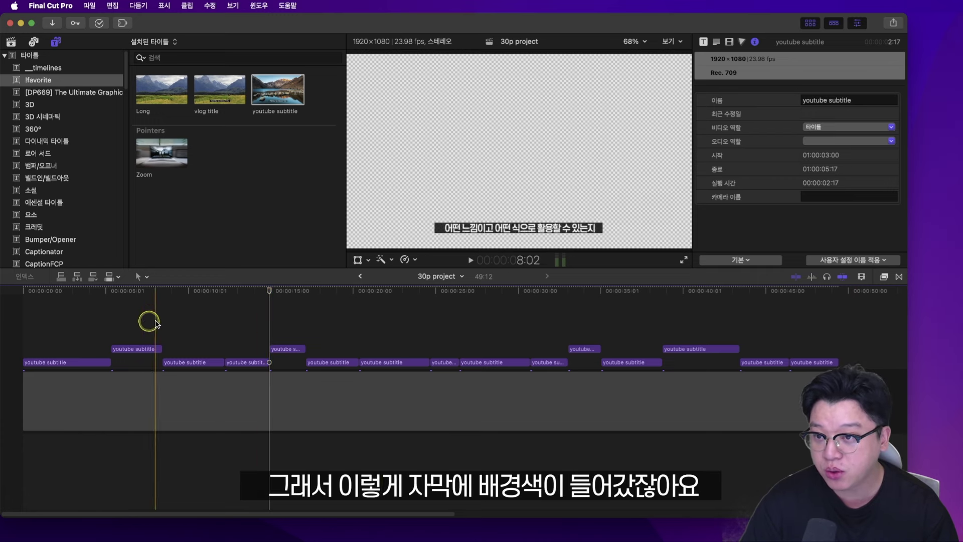
{"action": "left_click", "coordinate": [471, 326]}
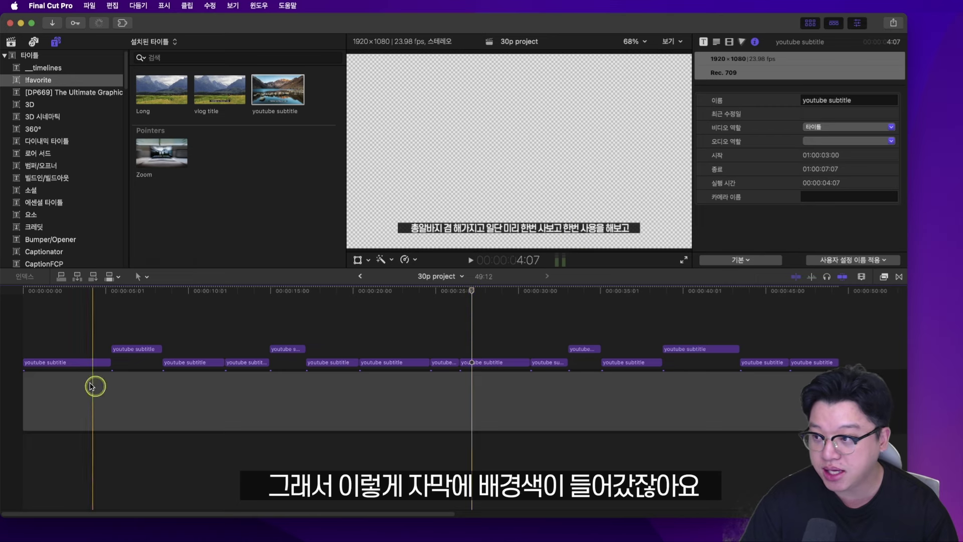
Copy all the youtube subtitle titles and paste them at the start of the original 30p project containing the video.
{"action": "left_click_drag", "start_coordinate": [62, 314], "coordinate": [817, 365]}
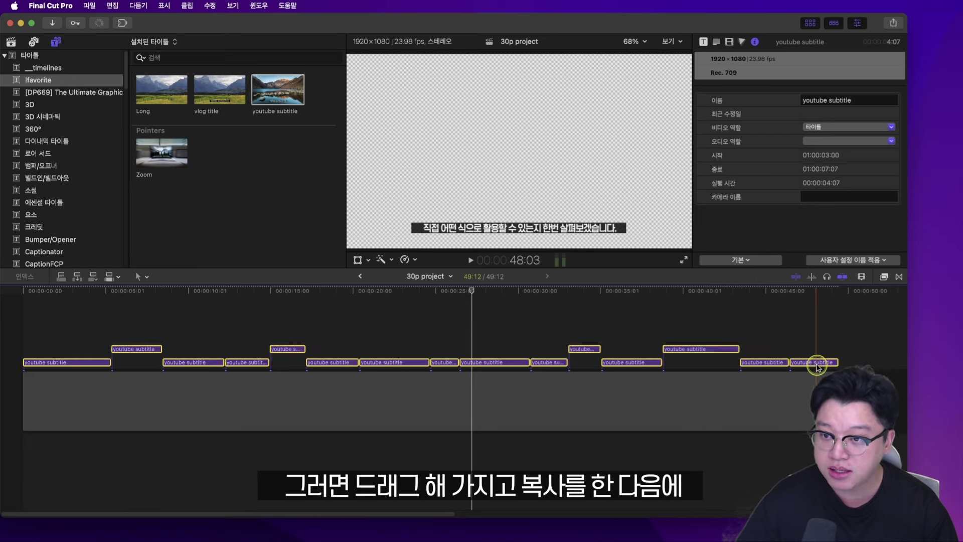
{"action": "left_click", "coordinate": [361, 275]}
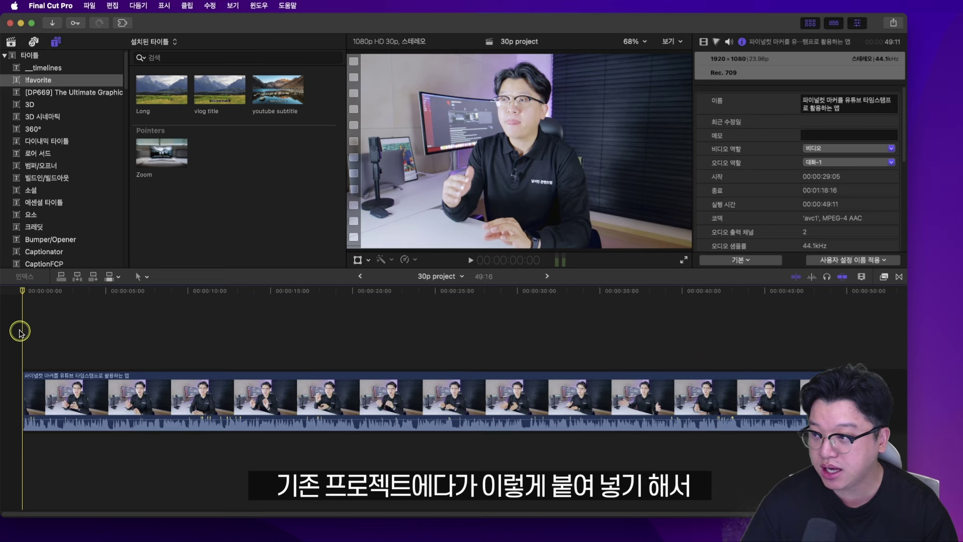
{"action": "key", "text": "super+v"}
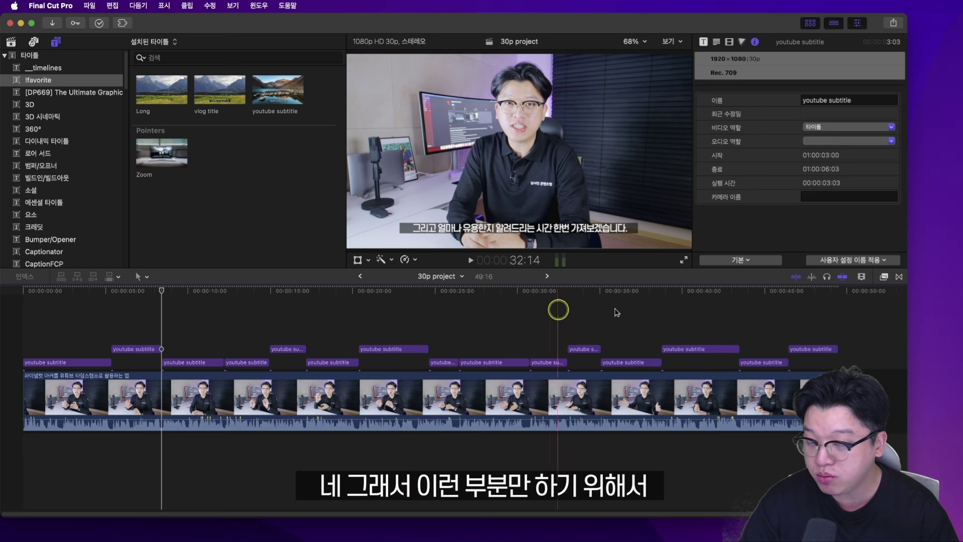
Trim the overlapping youtube subtitle titles slightly so that all the titles line up in a single row above the video.
{"action": "left_click_drag", "start_coordinate": [162, 348], "coordinate": [114, 349]}
{"action": "left_click_drag", "start_coordinate": [272, 349], "coordinate": [270, 349]}
{"action": "left_click_drag", "start_coordinate": [360, 348], "coordinate": [360, 349]}
{"action": "left_click_drag", "start_coordinate": [570, 348], "coordinate": [596, 349]}
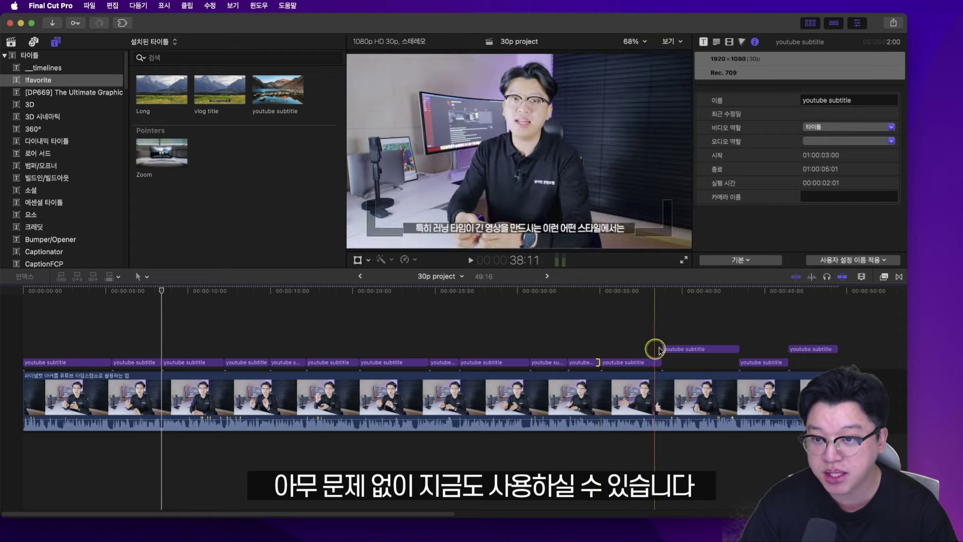
{"action": "left_click_drag", "start_coordinate": [735, 349], "coordinate": [735, 349]}
{"action": "left_click_drag", "start_coordinate": [799, 351], "coordinate": [800, 350]}
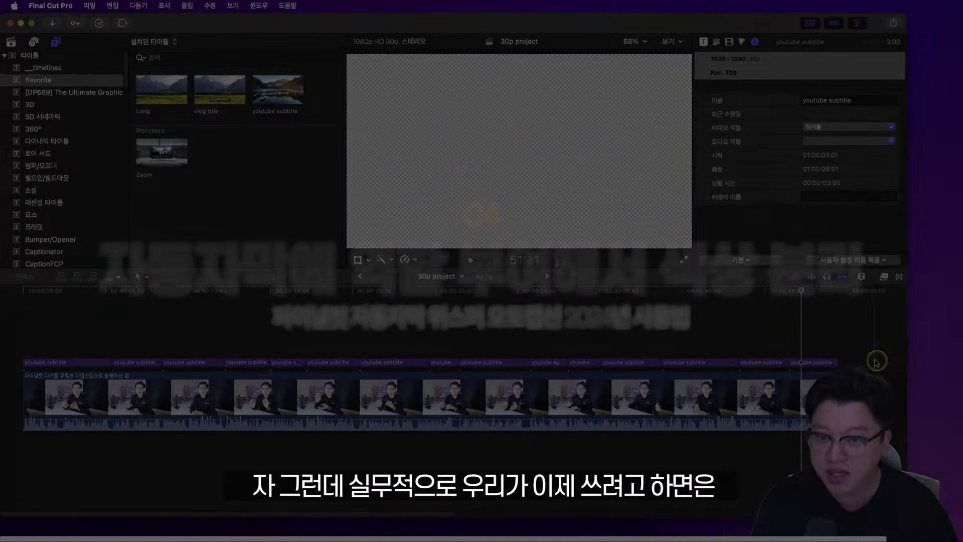
Delete all the youtube subtitle titles from the original 30p project, keeping only the video clip.
{"action": "left_click", "coordinate": [54, 357]}
{"action": "key", "text": "Delete"}
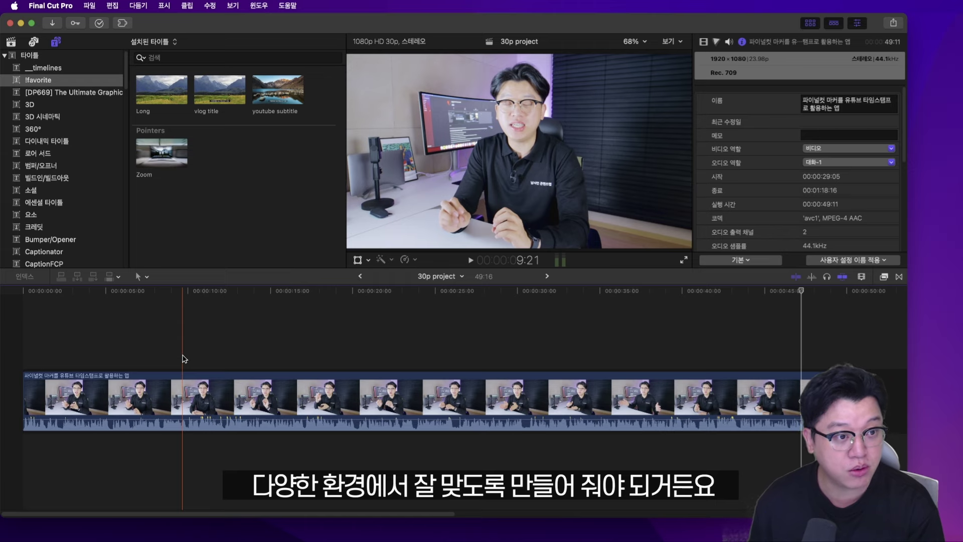
Paste the copied youtube subtitle titles into the youtube sample 1 project at the start of the Typography 03 title.
{"action": "left_click", "coordinate": [394, 310]}
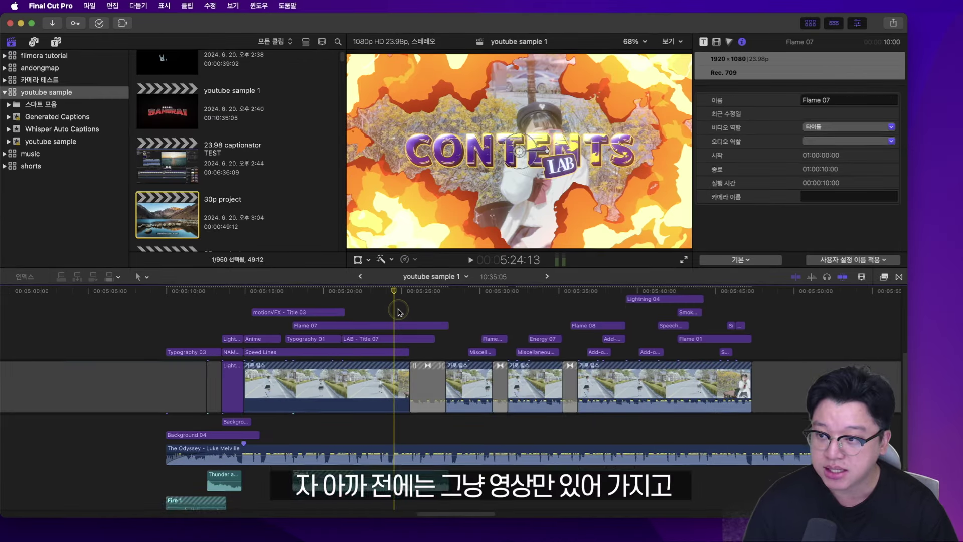
{"action": "scroll", "coordinate": [399, 312], "scroll_direction": "up", "scroll_amount": 1}
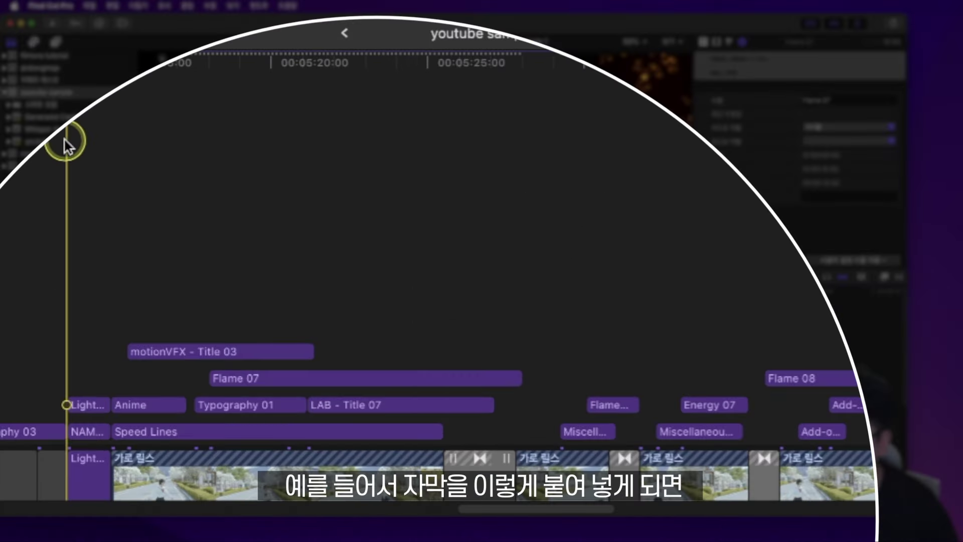
{"action": "key", "text": "super+v"}
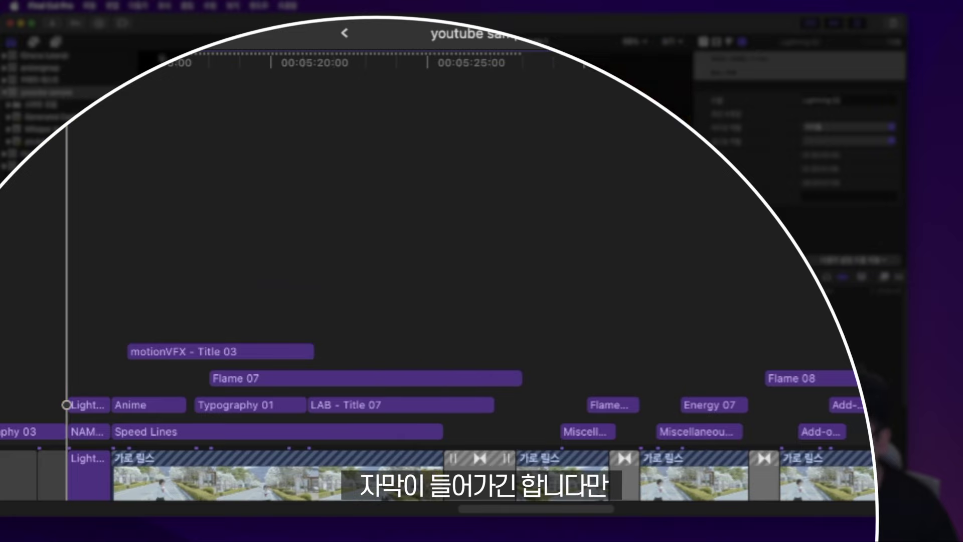
{"action": "key", "text": "super+v"}
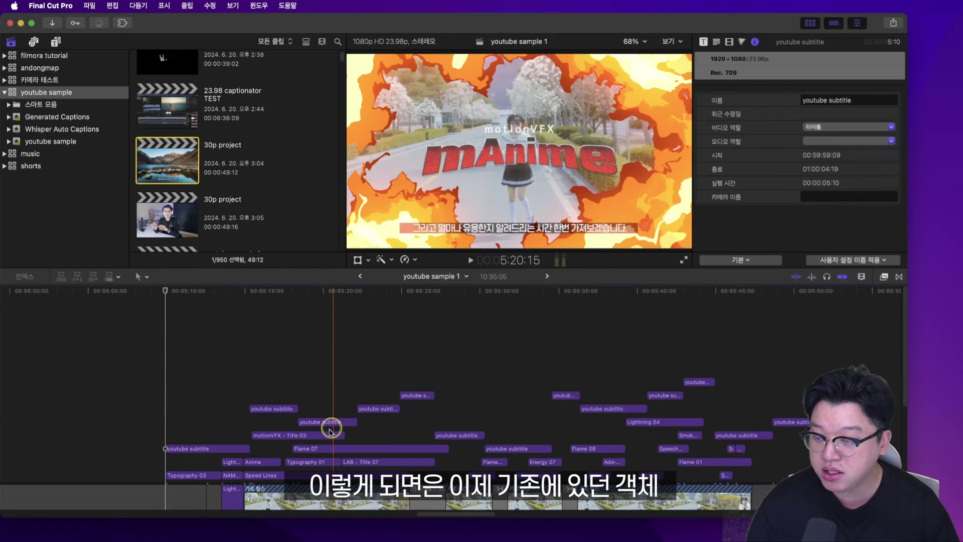
Compare the motionVFX - Title 03 clip with the pasted youtube subtitle title above it, and undo the paste.
{"action": "left_click", "coordinate": [325, 436]}
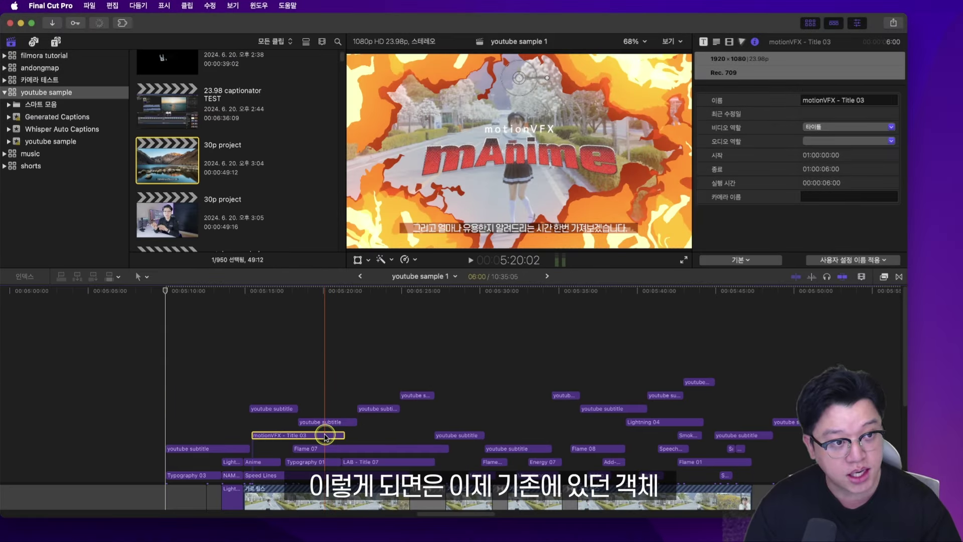
{"action": "left_click", "coordinate": [332, 424]}
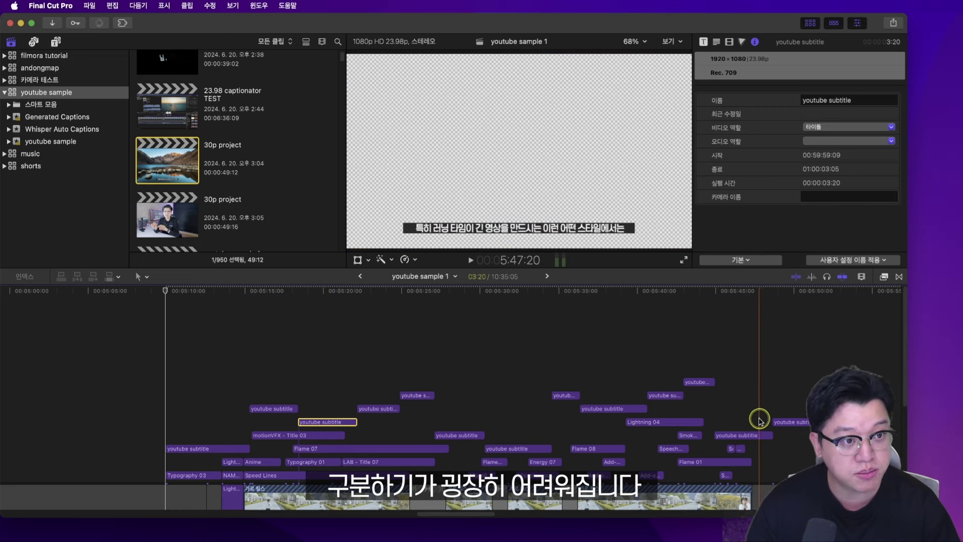
{"action": "key", "text": "super+z"}
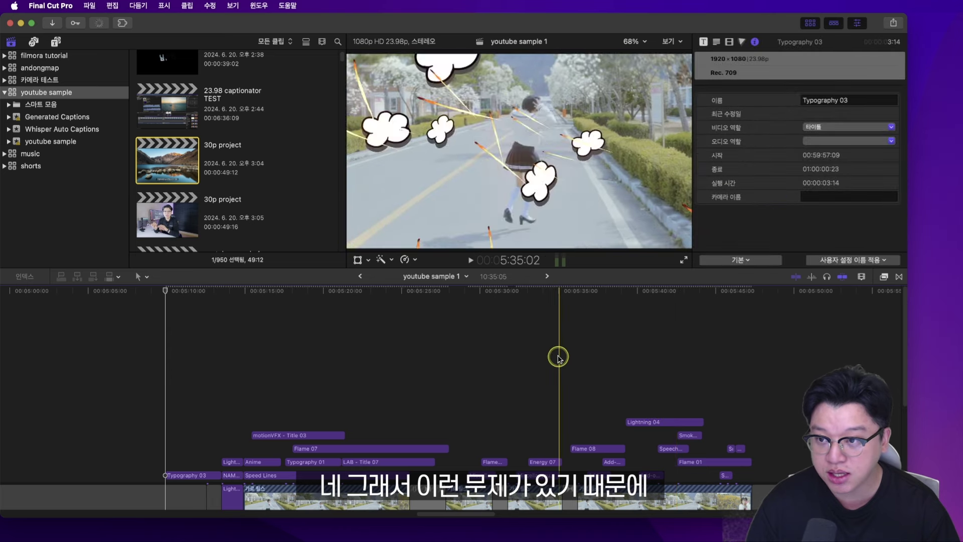
Try the 원본 소스 video role on all youtube subtitle titles in the subtitles-only 30p project, and undo the role change.
{"action": "left_click", "coordinate": [547, 276]}
{"action": "left_click_drag", "start_coordinate": [856, 361], "coordinate": [68, 338]}
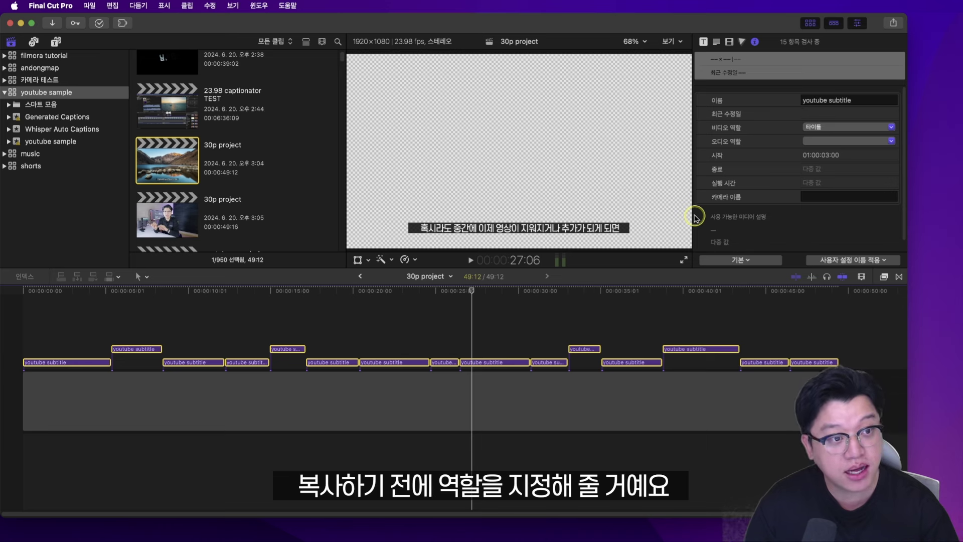
{"action": "left_click", "coordinate": [825, 128]}
{"action": "left_click", "coordinate": [829, 184]}
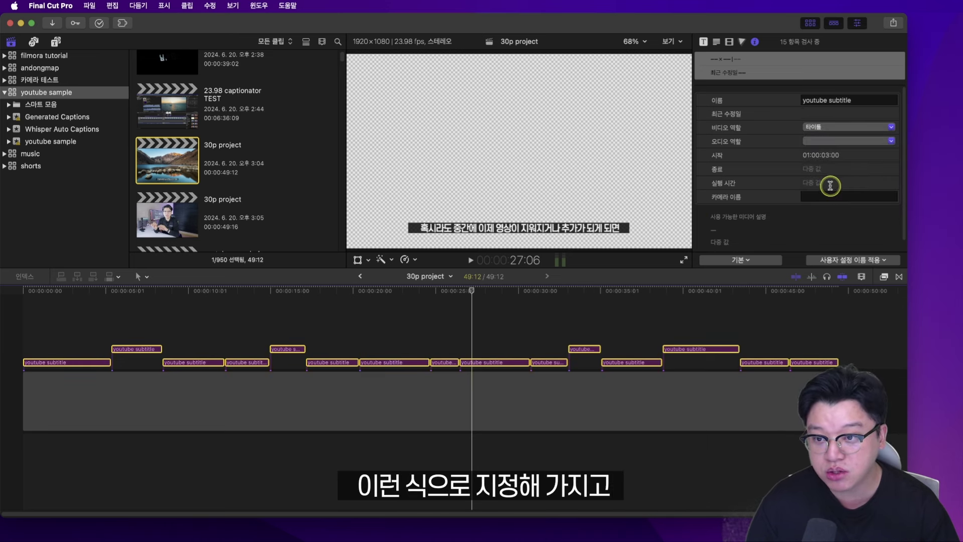
{"action": "left_click", "coordinate": [445, 362]}
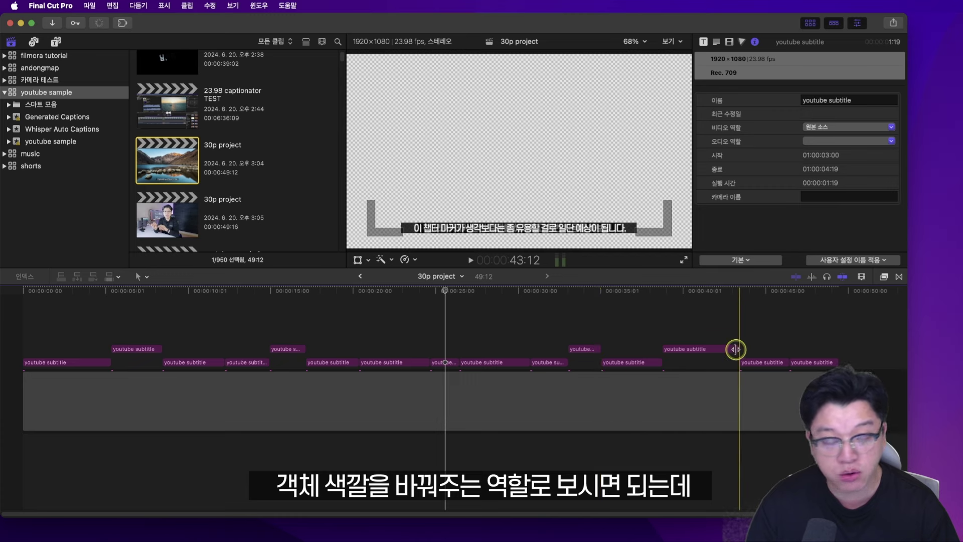
{"action": "key", "text": "super+z"}
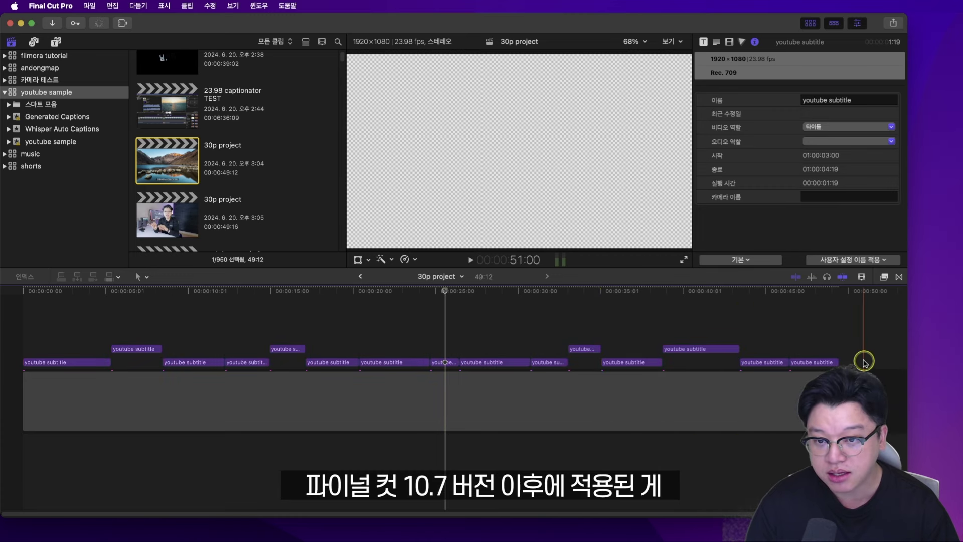
Assign the 원본 소스 video role to all youtube subtitle titles in the subtitles-only 30p project.
{"action": "left_click_drag", "start_coordinate": [862, 361], "coordinate": [68, 333]}
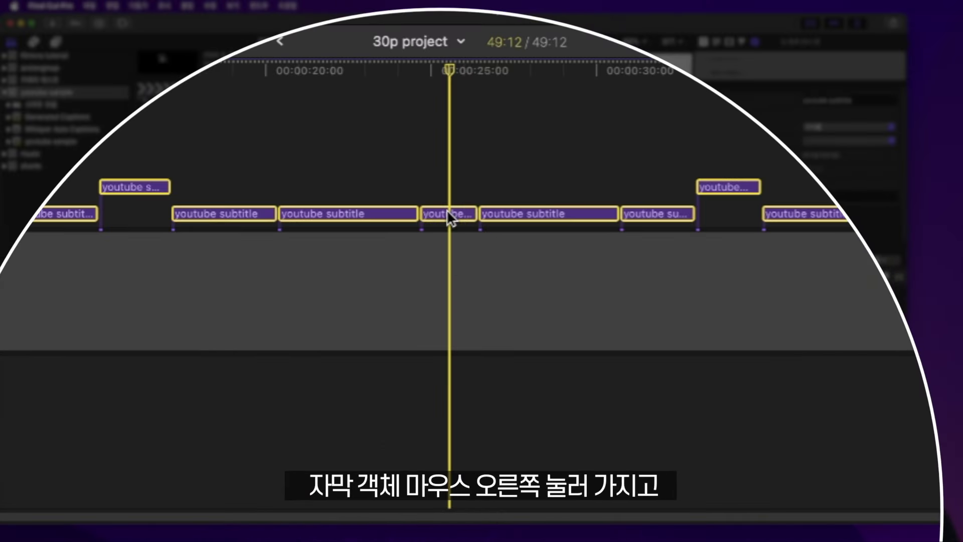
{"action": "right_click", "coordinate": [448, 216]}
{"action": "mouse_move", "coordinate": [587, 368]}
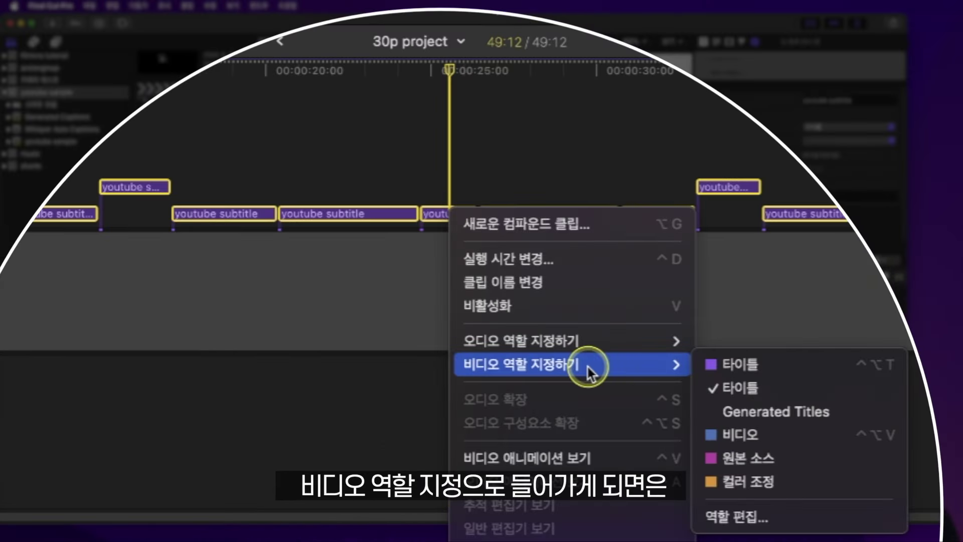
{"action": "left_click", "coordinate": [802, 459]}
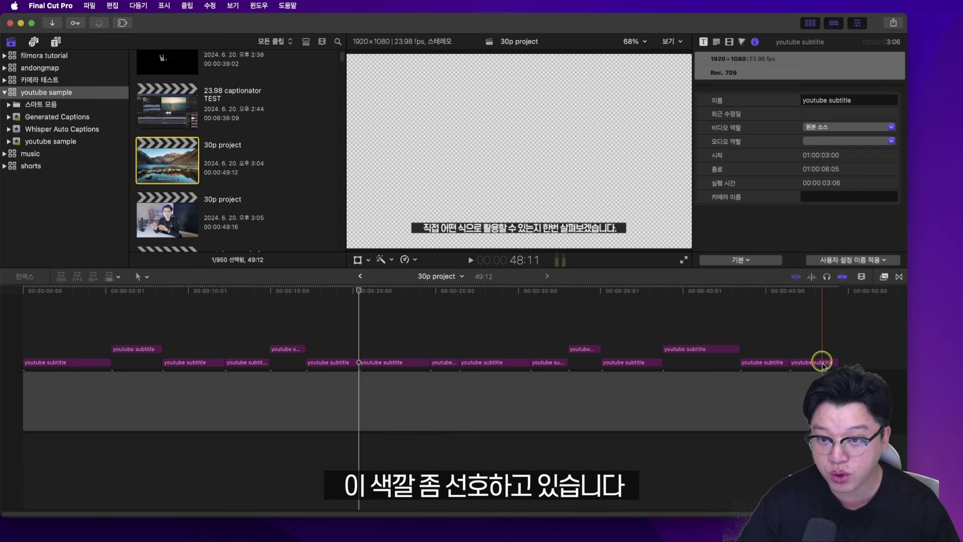
Copy all the youtube subtitle titles and paste them at the start of the 30p video project and at Typography 03 in youtube sample 1.
{"action": "left_click_drag", "start_coordinate": [875, 377], "coordinate": [58, 326]}
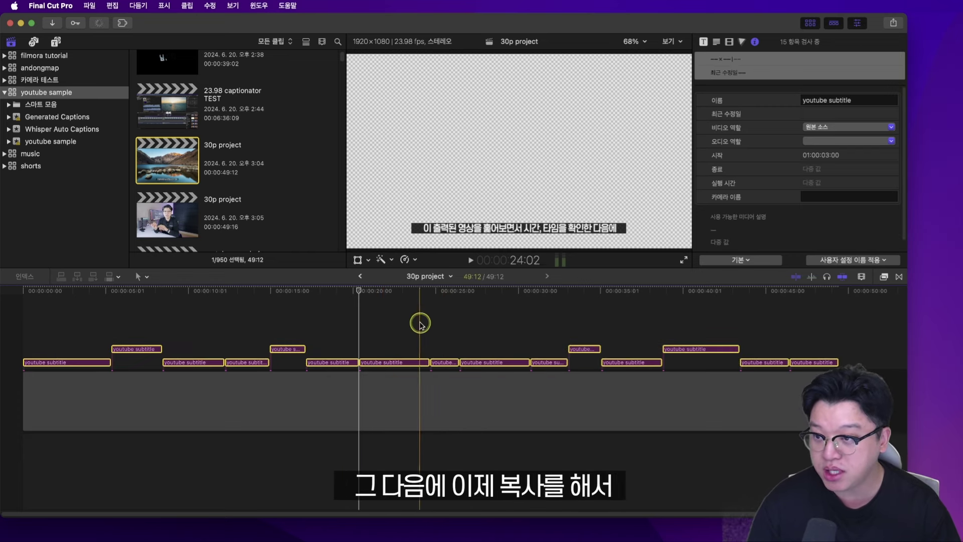
{"action": "left_click", "coordinate": [360, 276]}
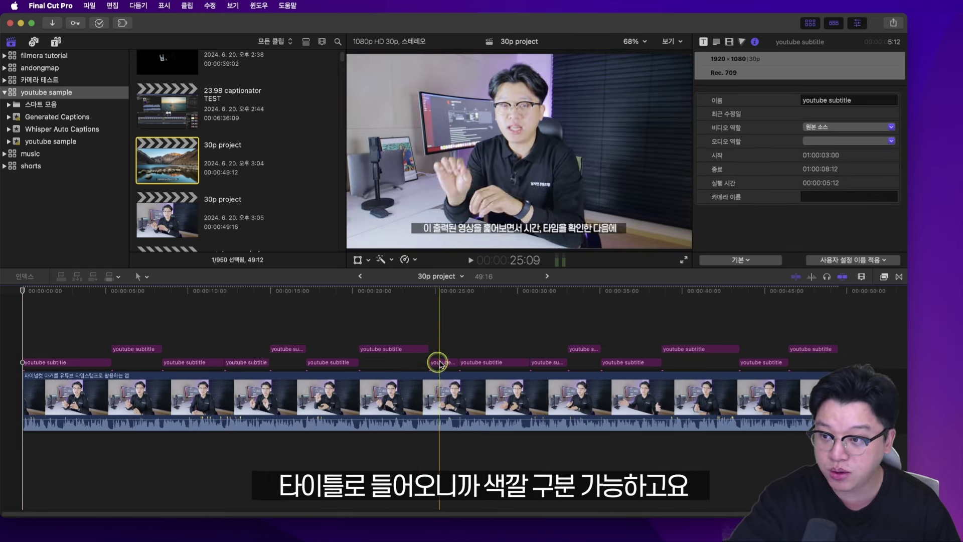
{"action": "left_click", "coordinate": [361, 277]}
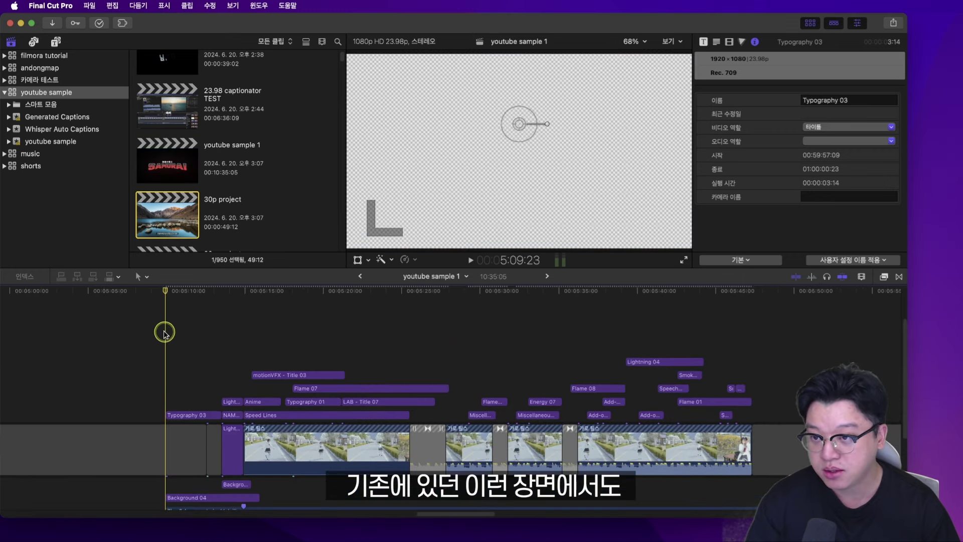
{"action": "key", "text": "super+v"}
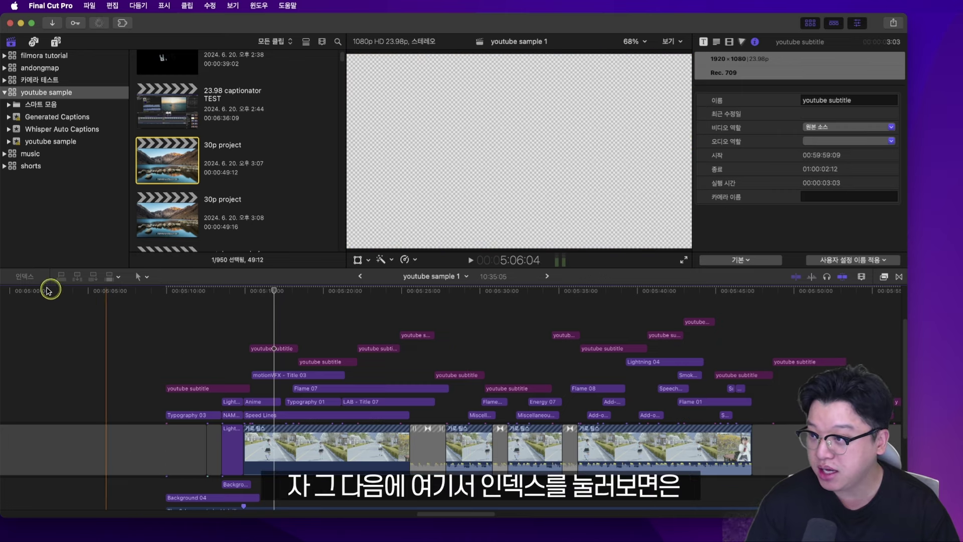
List the roles of the youtube sample 1 project in the timeline index.
{"action": "left_click", "coordinate": [25, 276]}
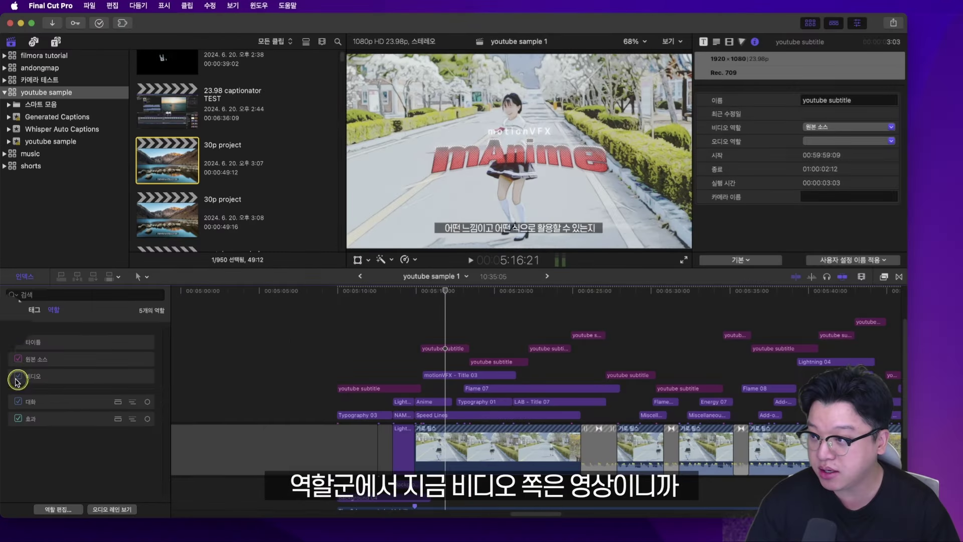
{"action": "left_click", "coordinate": [36, 428]}
{"action": "left_click", "coordinate": [19, 376]}
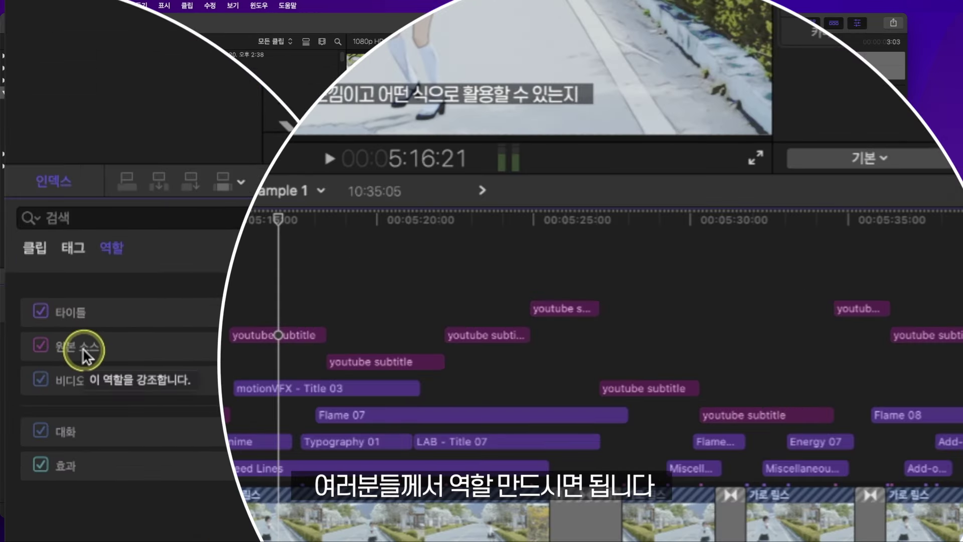
Turn off the 원본 소스 role to hide the subtitle titles, and turn it on again.
{"action": "left_click", "coordinate": [41, 346]}
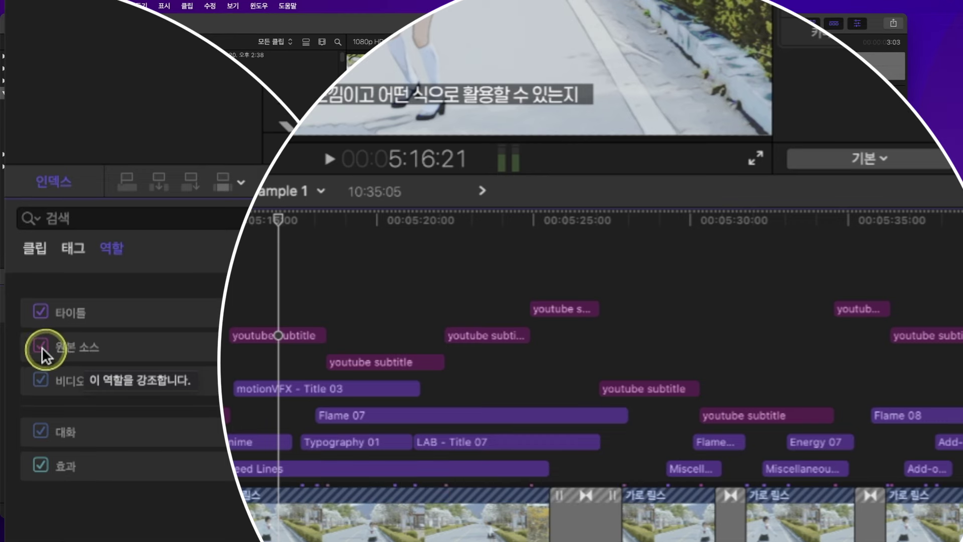
{"action": "left_click", "coordinate": [40, 345]}
{"action": "left_click", "coordinate": [41, 345]}
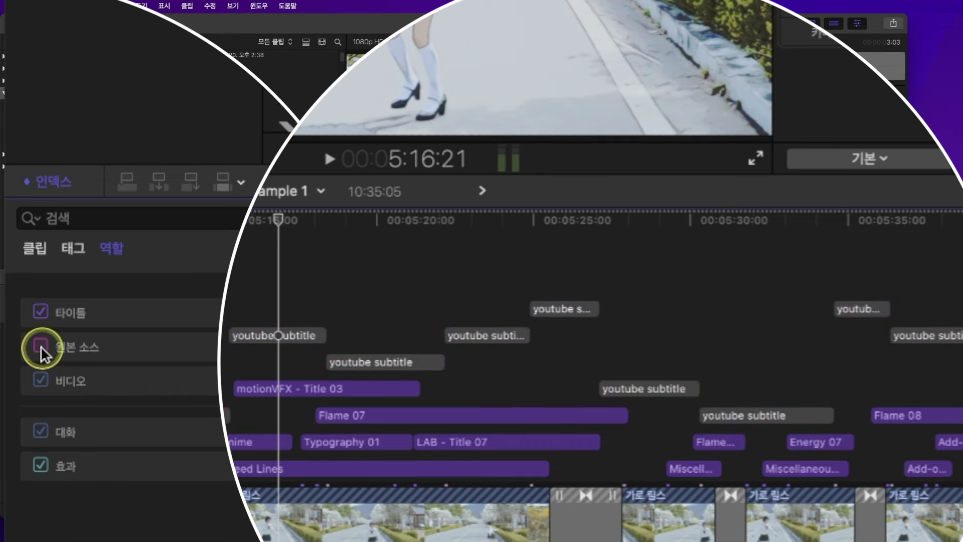
{"action": "left_click", "coordinate": [41, 345]}
Turn off the 타이틀 role to check the subtitles without the other titles, and turn it on again.
{"action": "left_click", "coordinate": [41, 312]}
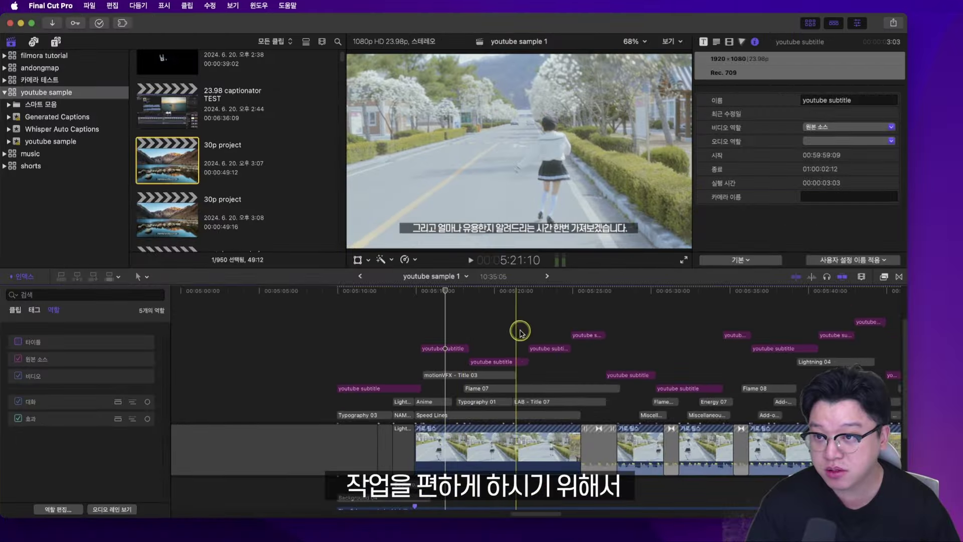
{"action": "left_click", "coordinate": [19, 342]}
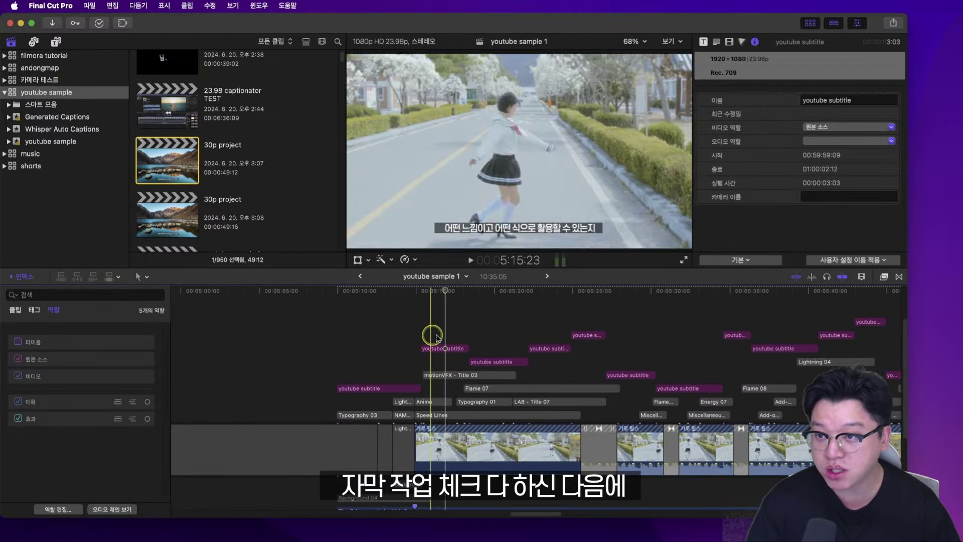
{"action": "left_click", "coordinate": [18, 342]}
{"action": "left_click", "coordinate": [657, 336]}
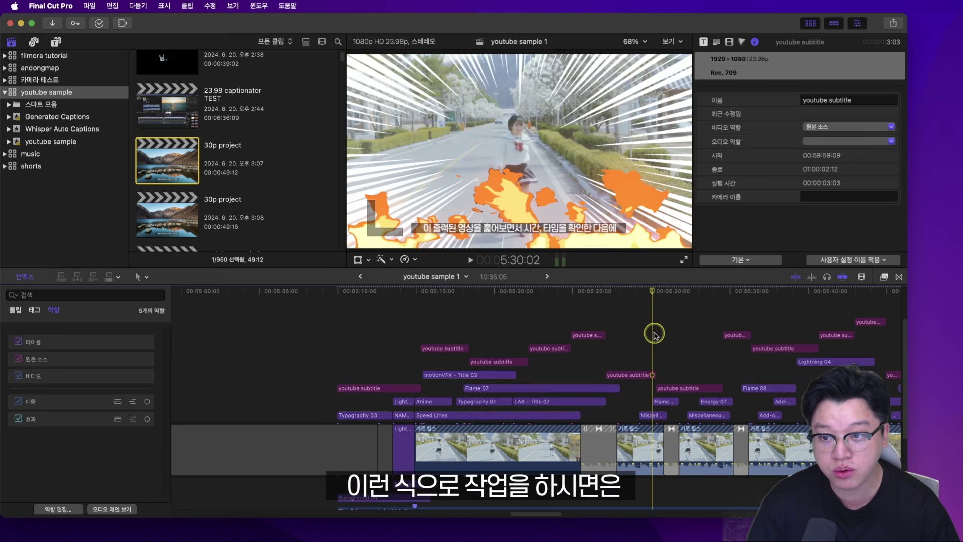